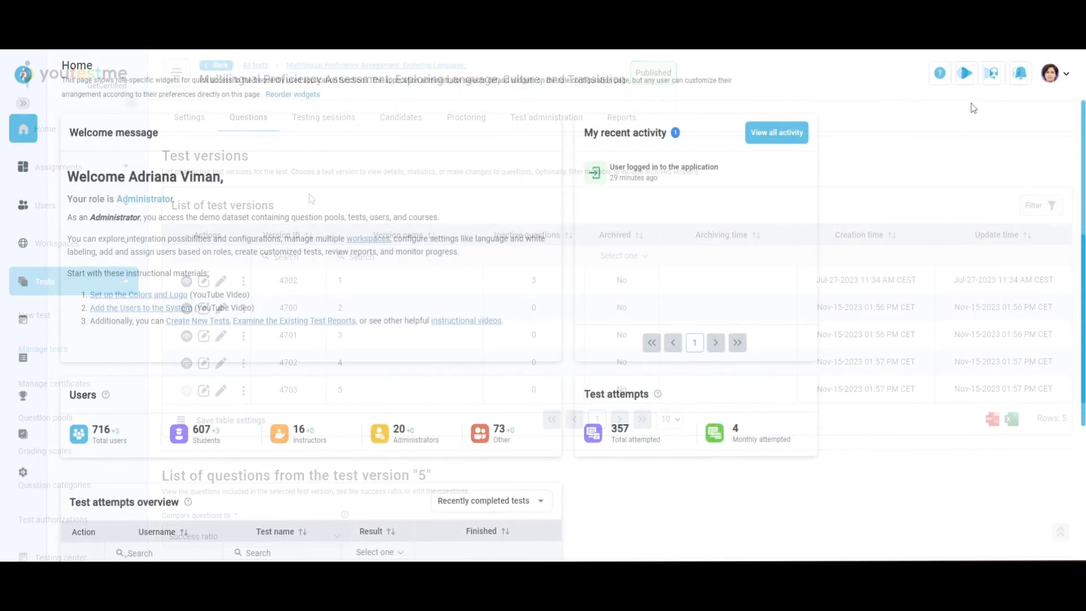
Open the home page's instructional video
click(966, 73)
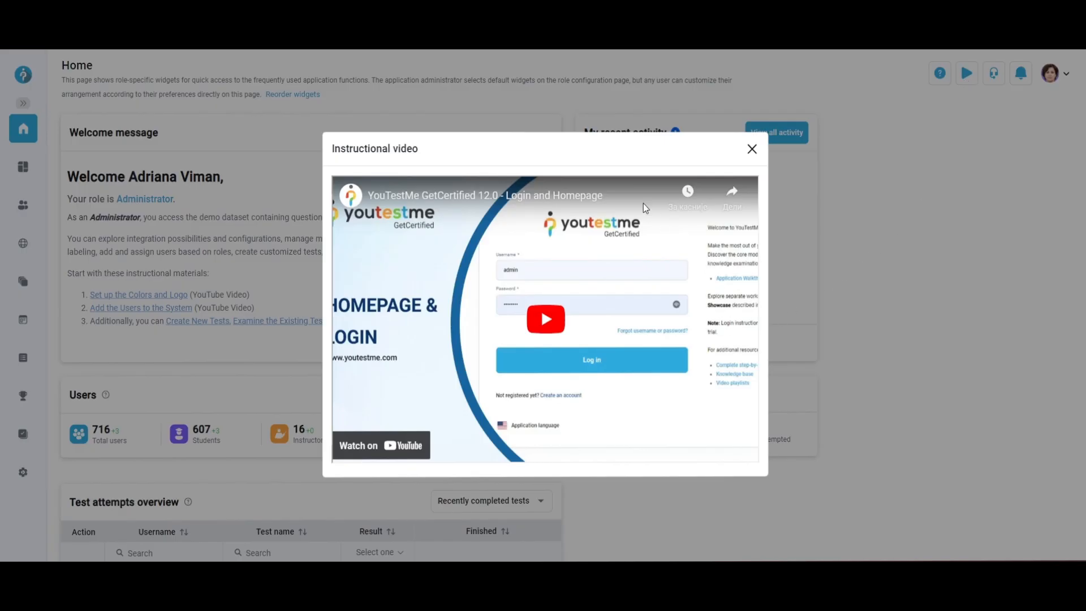
Impersonate the student from their profile, confirming the switch to their account
click(923, 78)
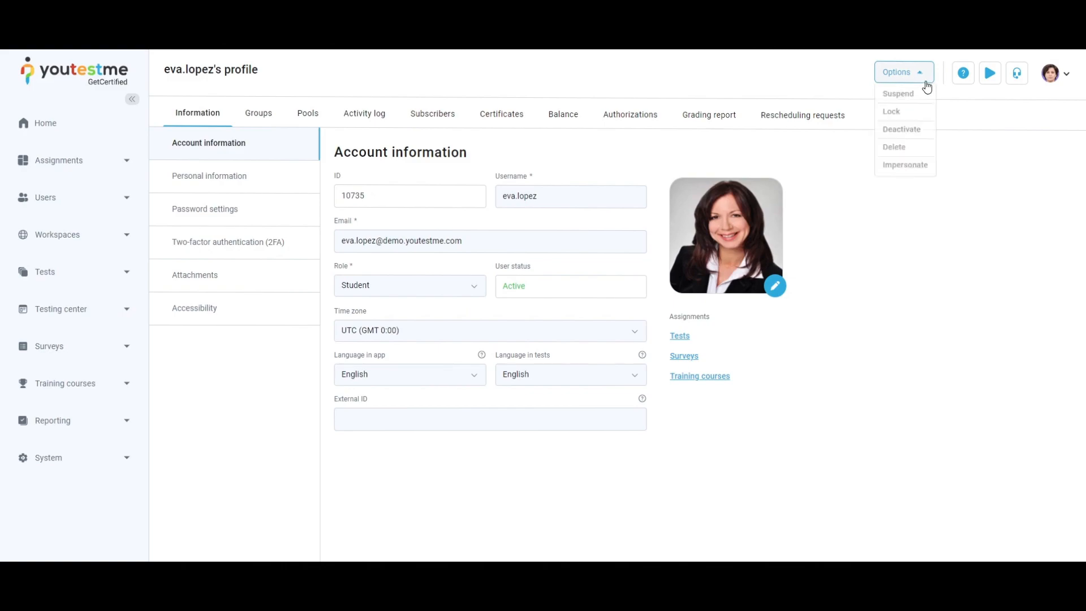
click(904, 170)
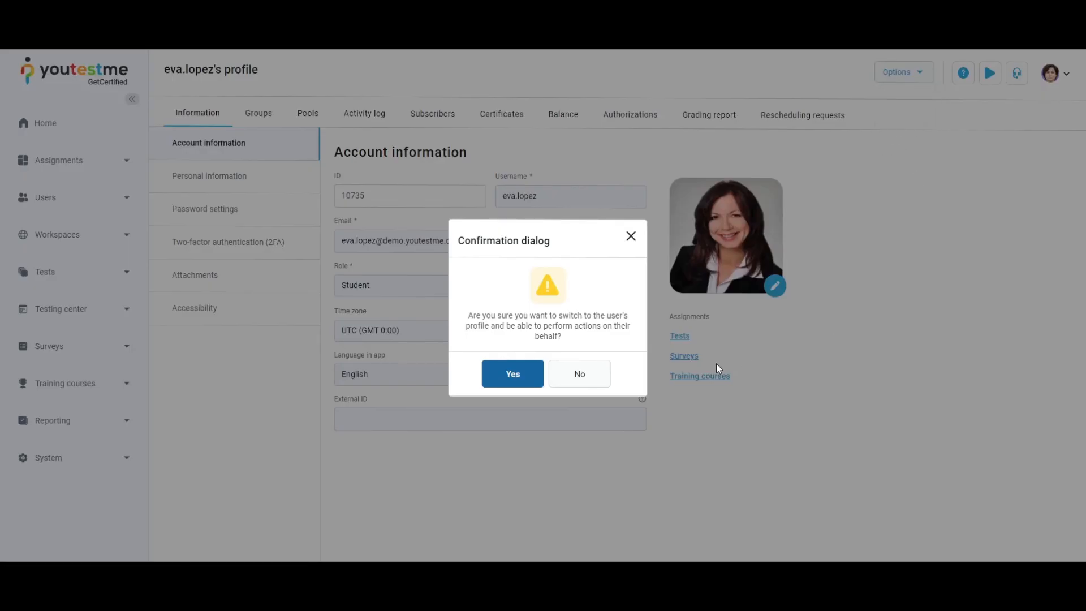
click(514, 374)
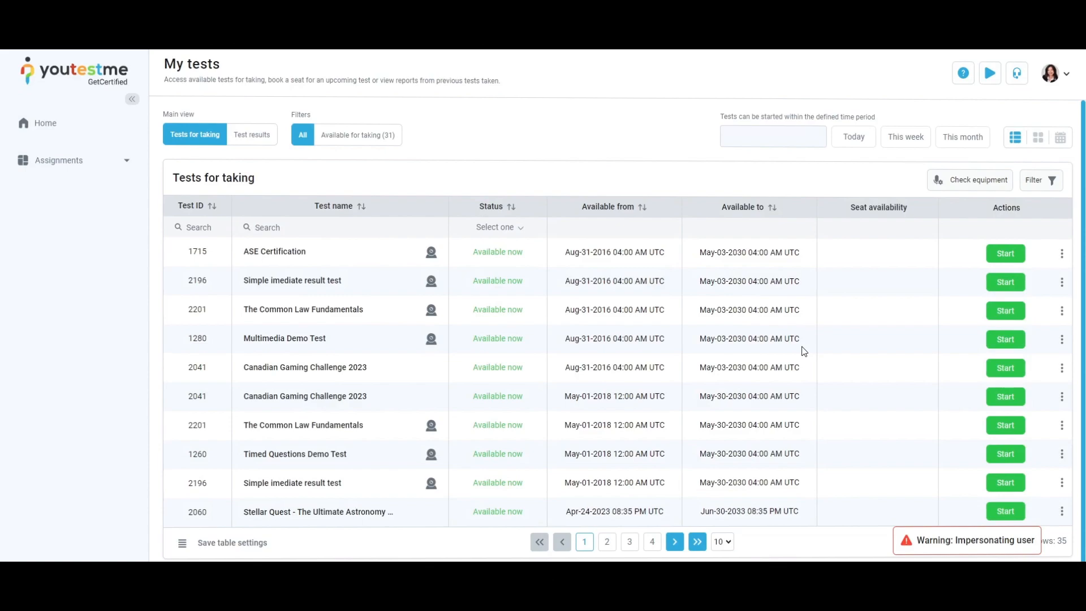
Open the My tests page from Assignments
click(125, 163)
click(85, 130)
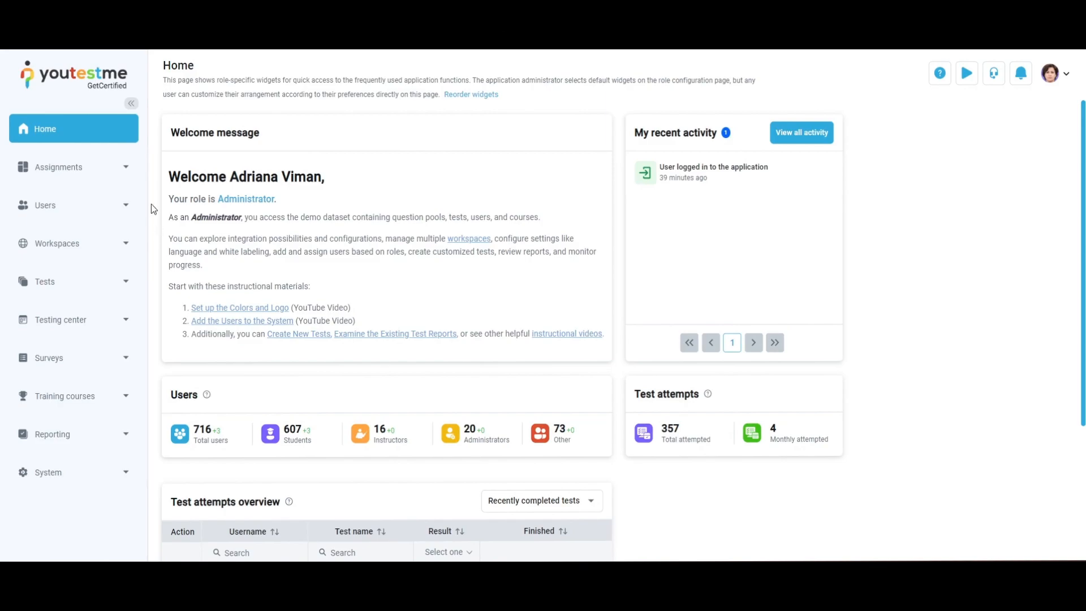
click(133, 169)
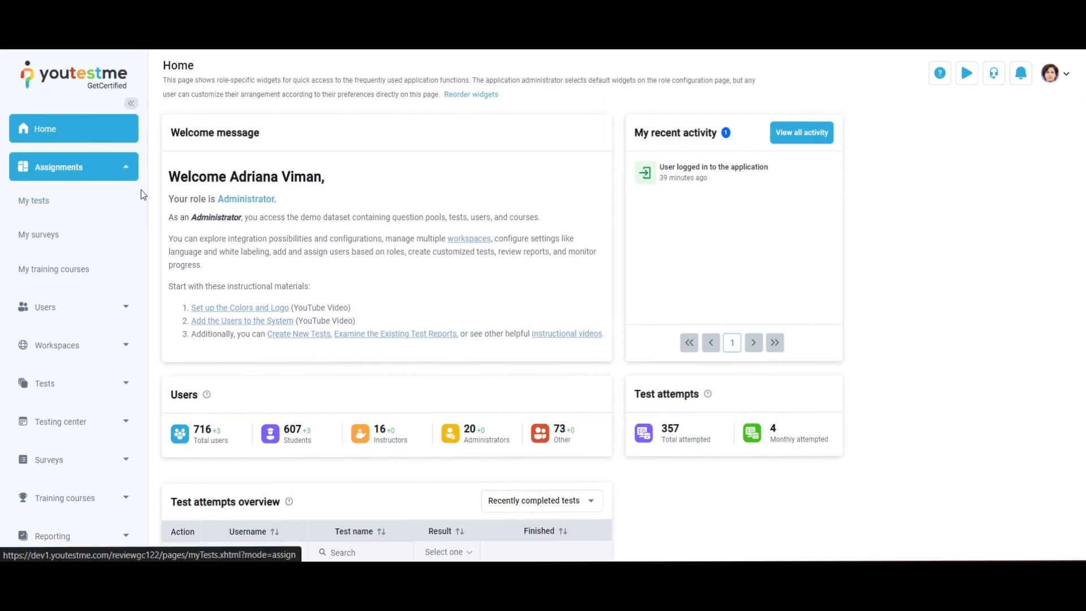
click(140, 192)
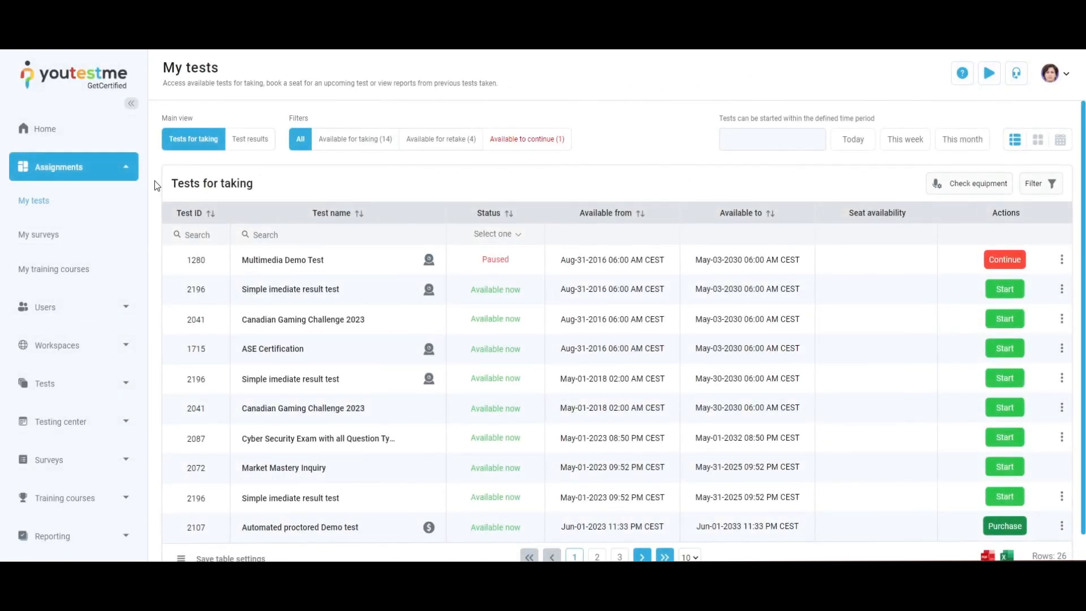
Switch to Test results and try the Available for taking, retake and continue filters
click(249, 139)
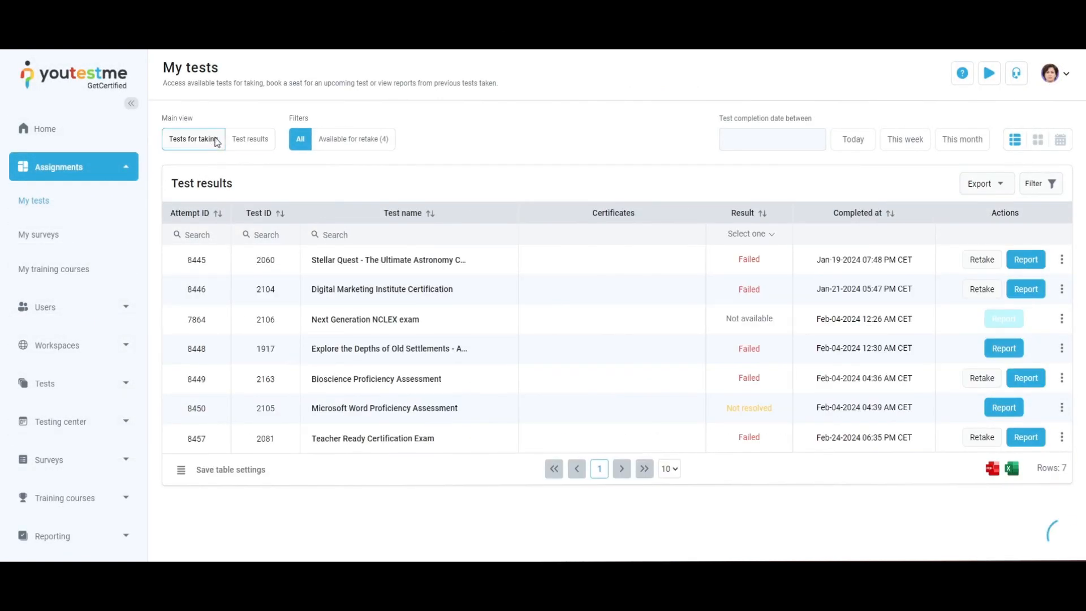
click(354, 140)
click(441, 139)
click(532, 140)
click(362, 139)
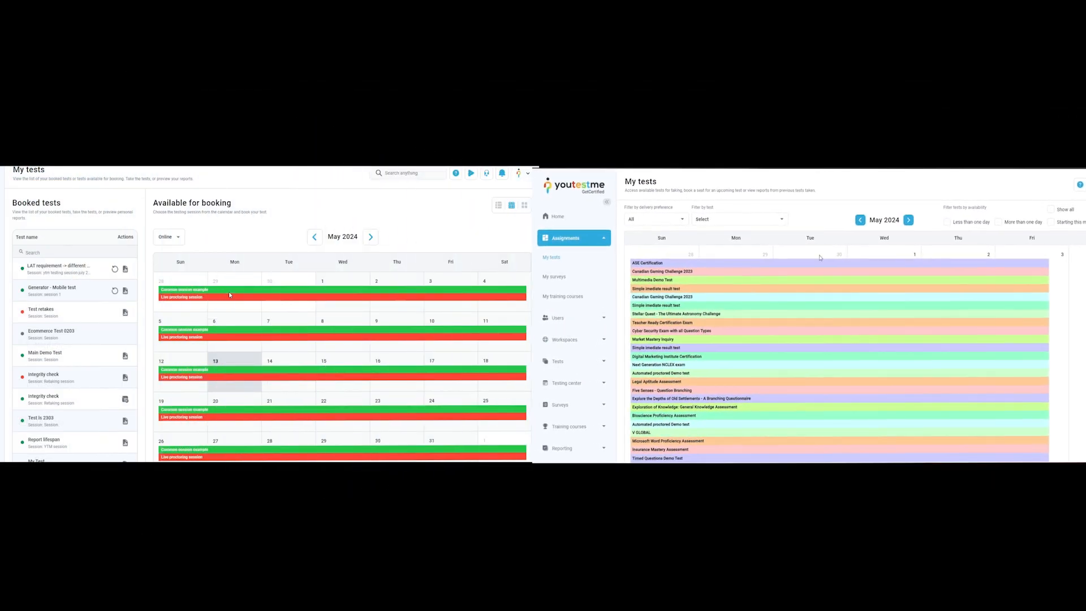
Open a Common session booking from the calendar and a training course result, then cancel the booking
click(234, 292)
click(846, 356)
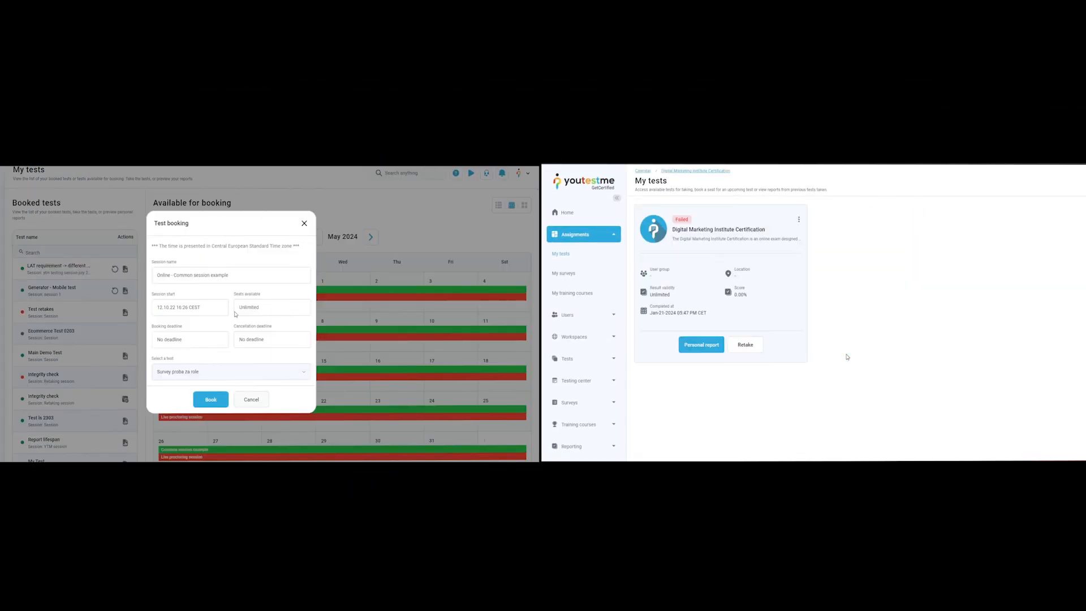
click(643, 172)
click(257, 400)
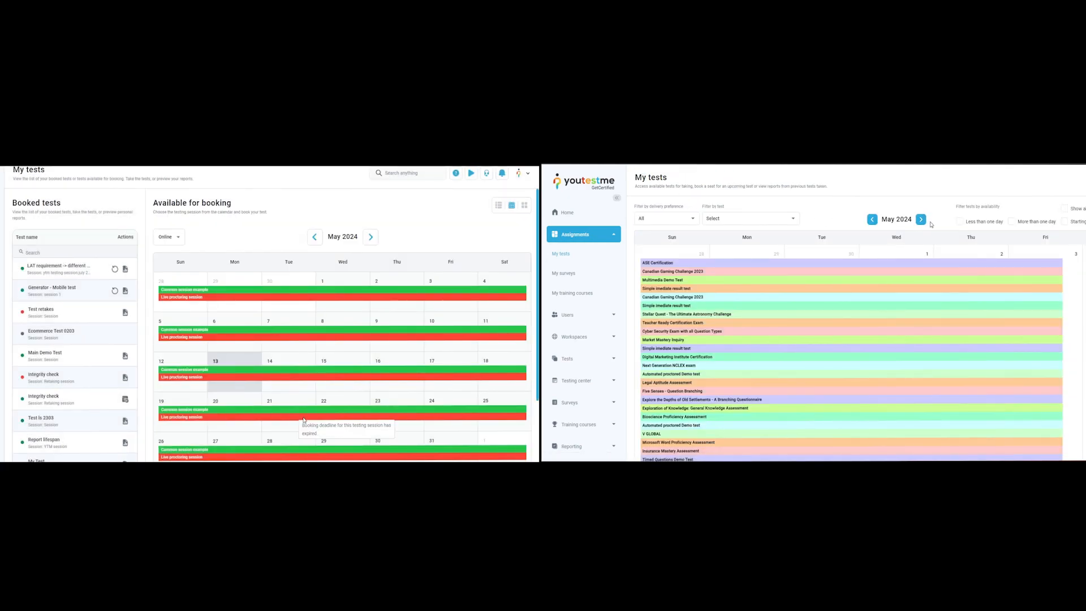
Open the live proctoring session booking and filter the calendar by availability, showing all tests
click(304, 419)
click(960, 221)
click(1012, 221)
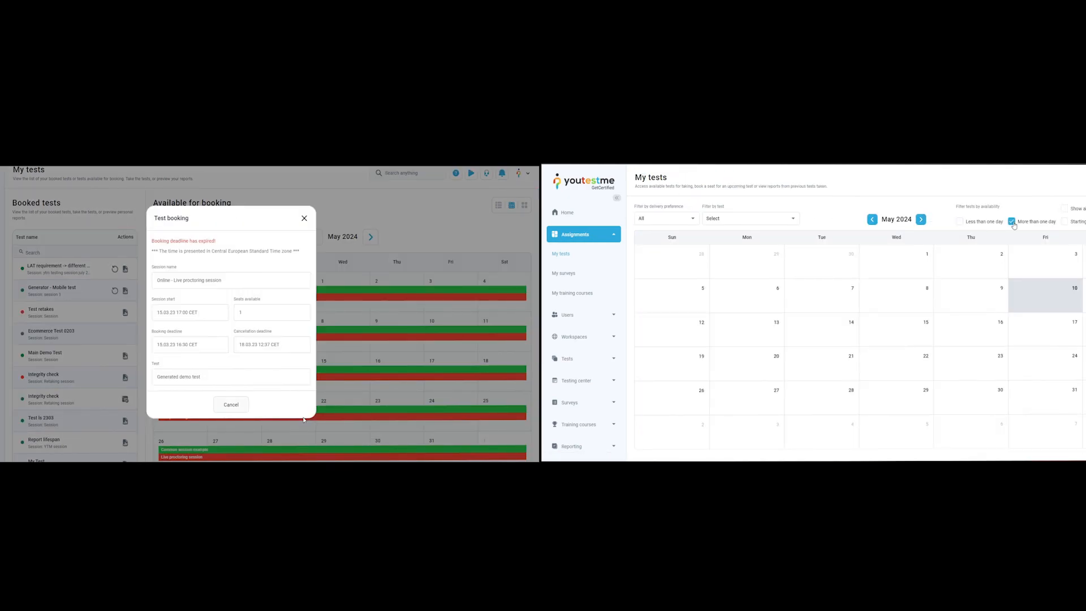
click(1064, 208)
click(243, 404)
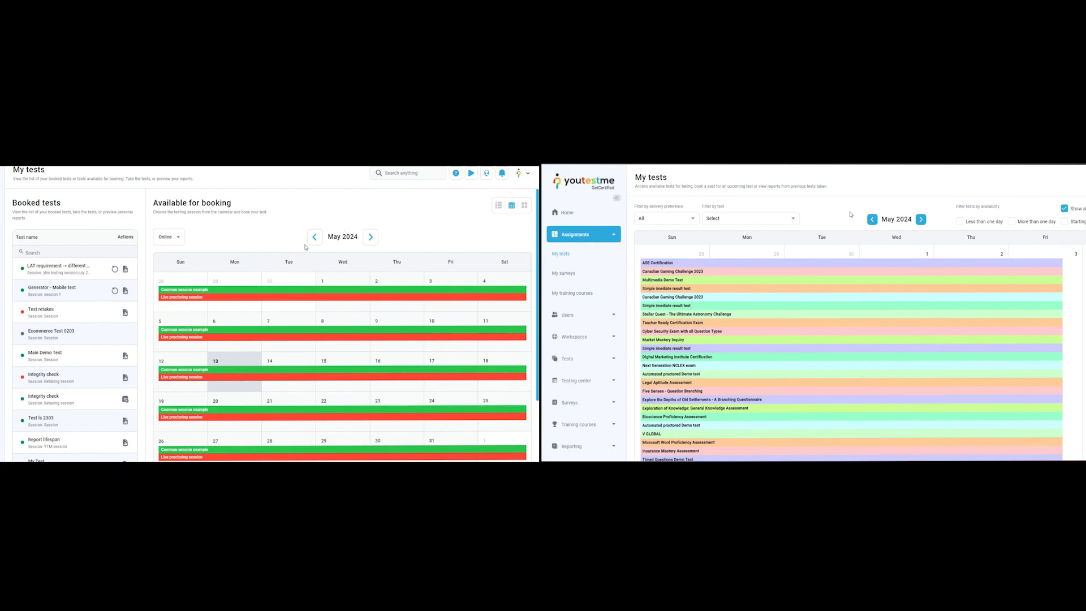
Browse The Business Success Formula course sessions, opening Certified management and Six sigma
scroll(305, 247, down, 2)
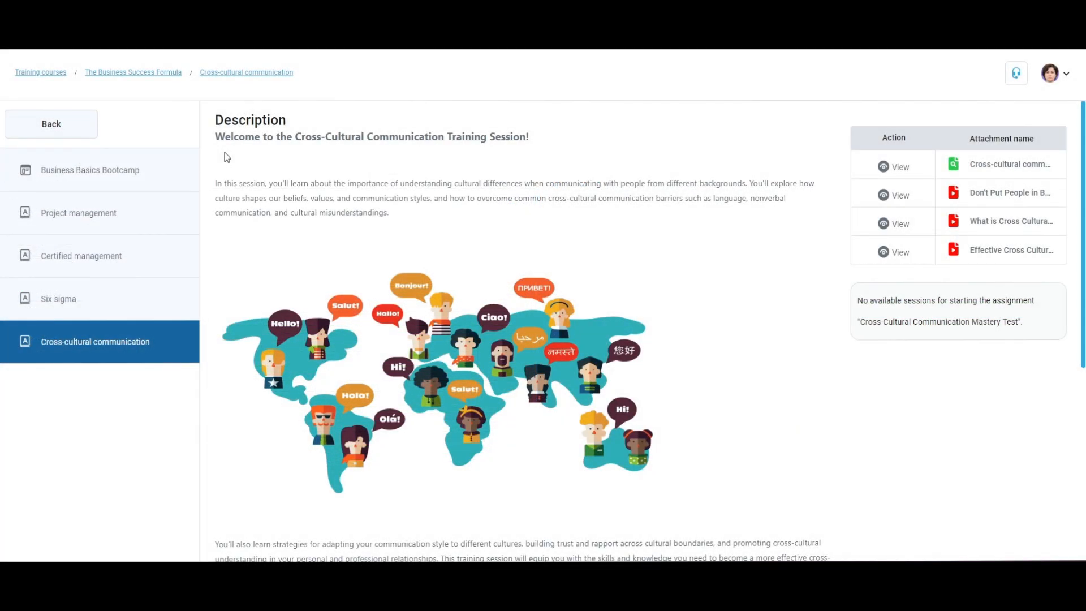
click(158, 235)
click(152, 255)
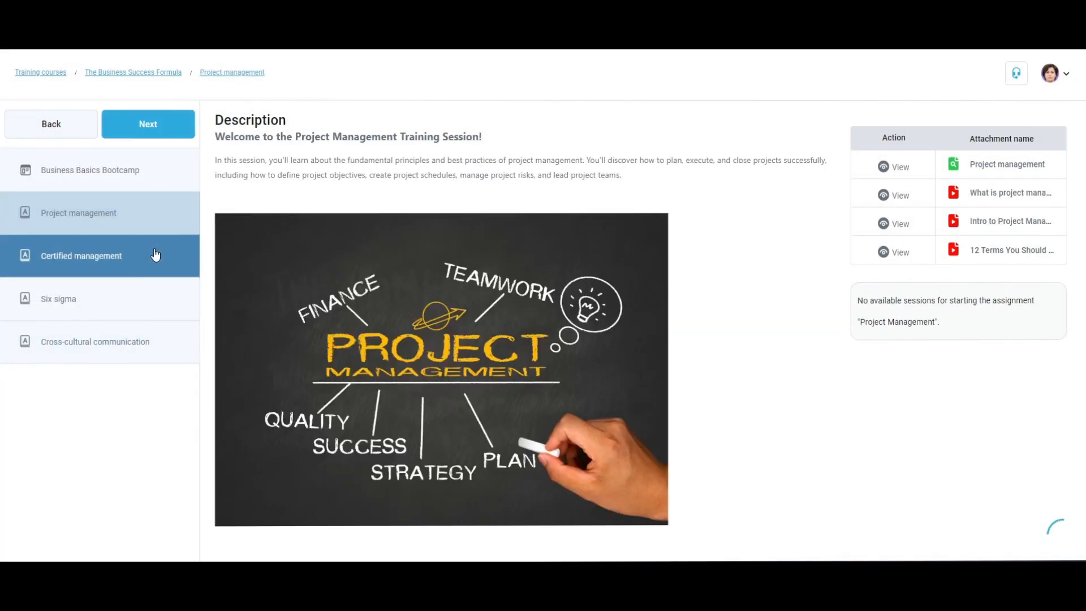
click(157, 298)
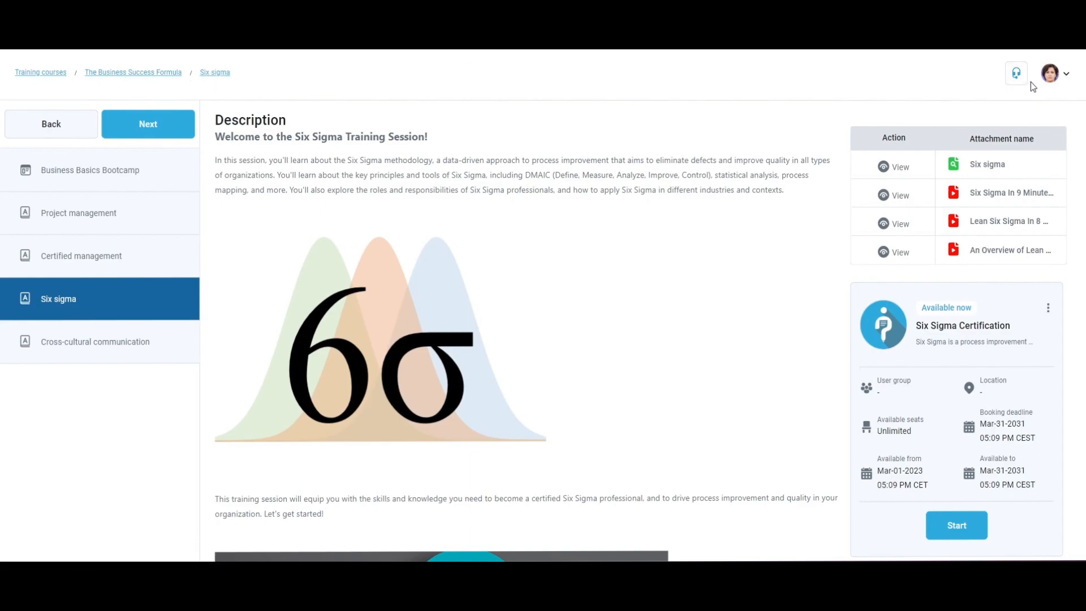
Switch the user profiles list between users created by me and all users
click(1052, 73)
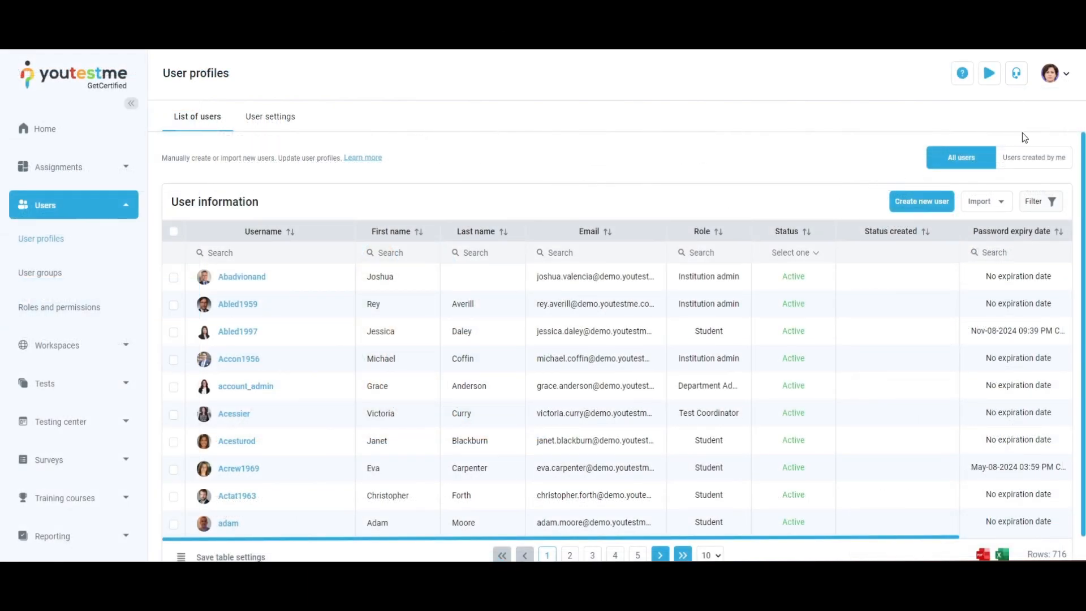
click(1042, 162)
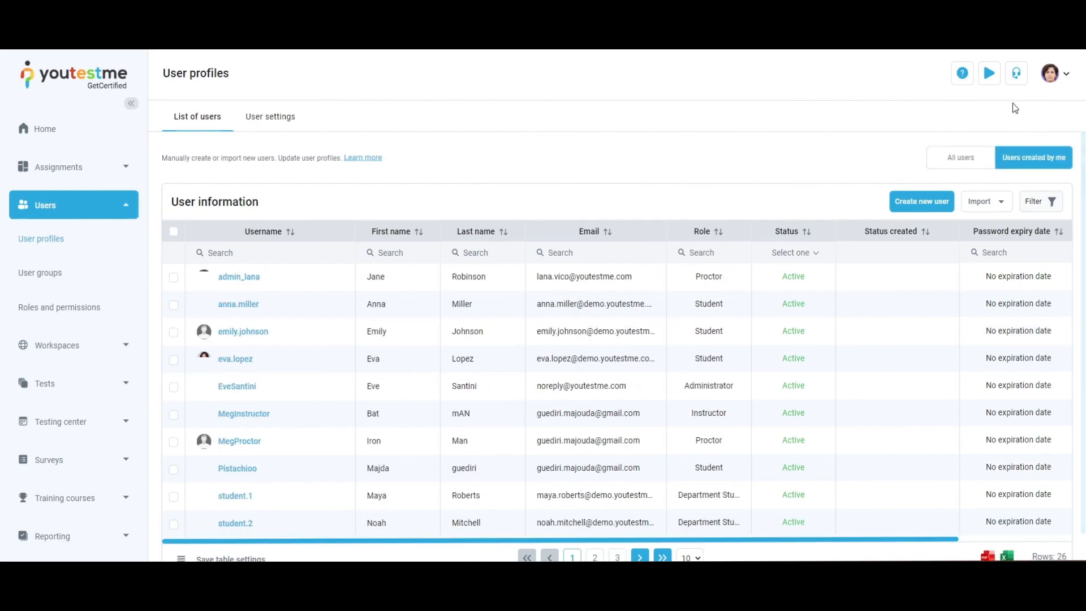
click(957, 164)
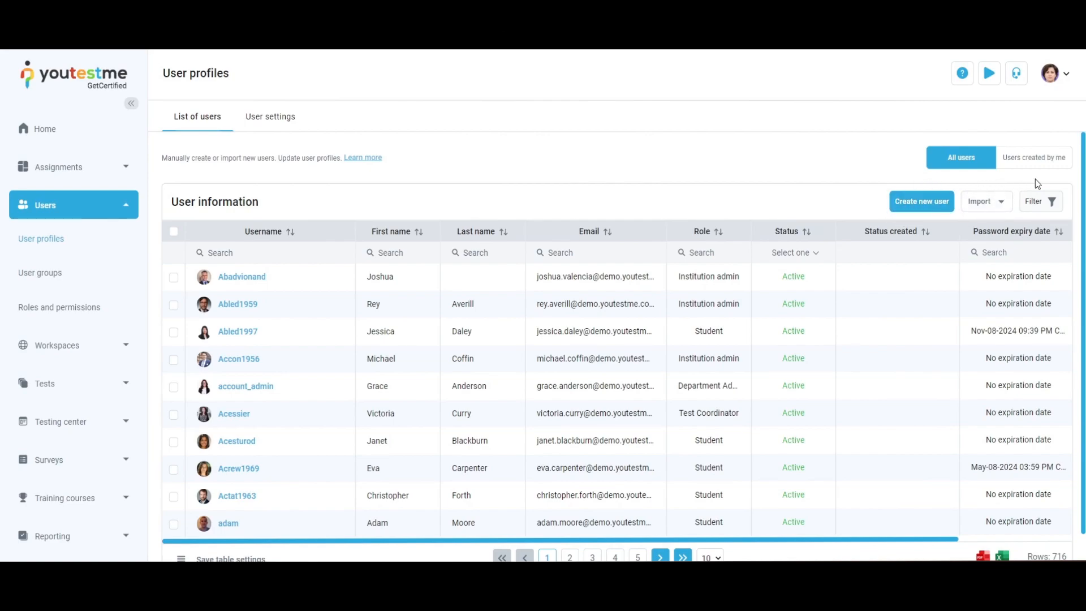
Explore the user list filter and open the User settings tab
click(1035, 204)
click(839, 276)
click(1005, 237)
click(765, 171)
click(287, 118)
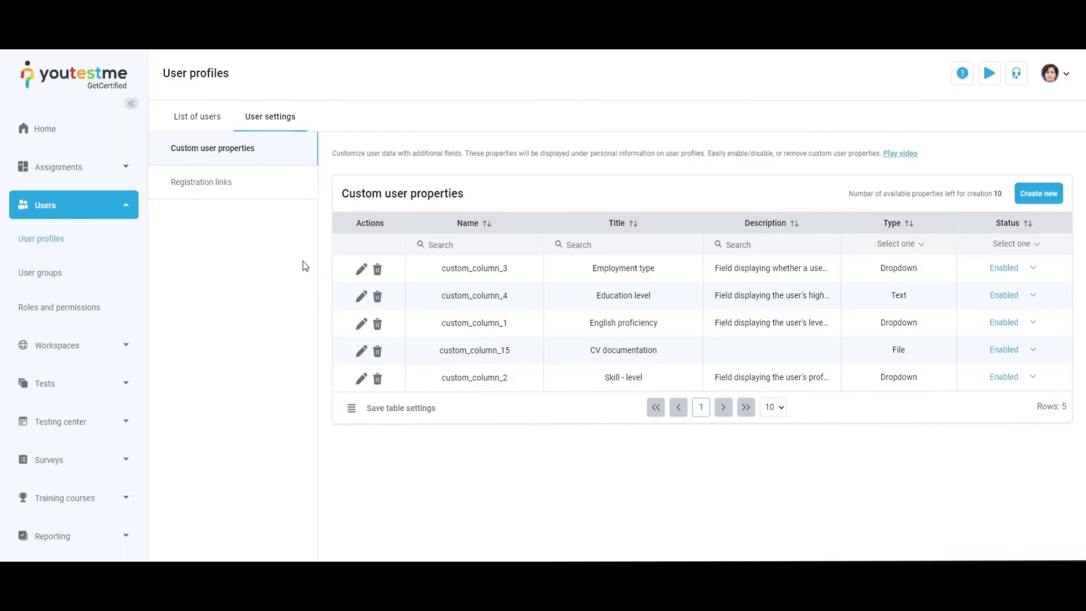
Change the English proficiency custom property's status and switch it back
click(1003, 322)
click(972, 363)
click(1012, 325)
click(971, 340)
Open the registration links list and a link's editor
click(282, 187)
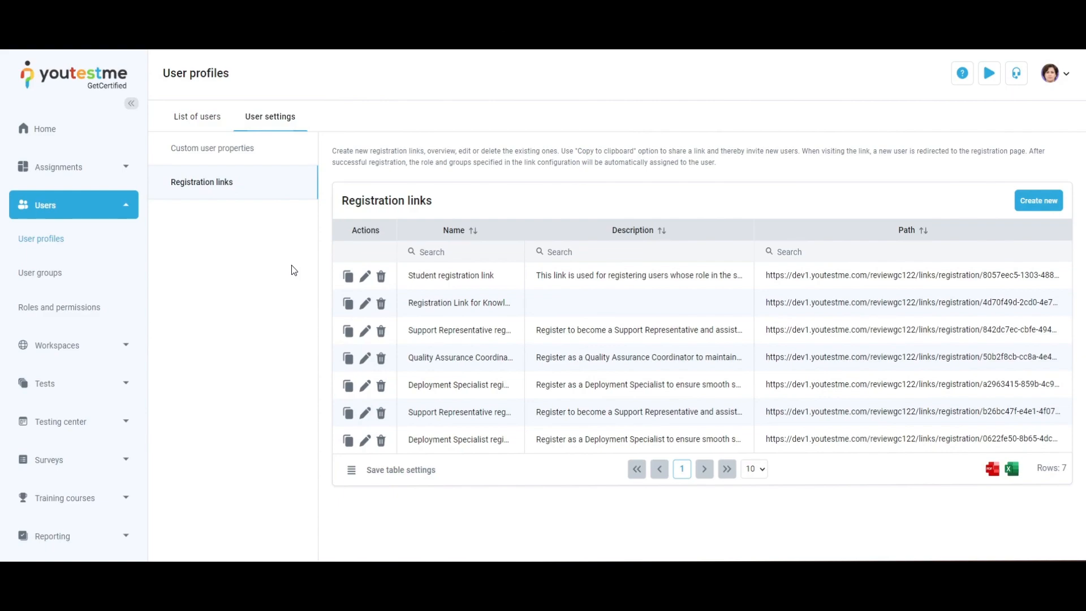
click(364, 335)
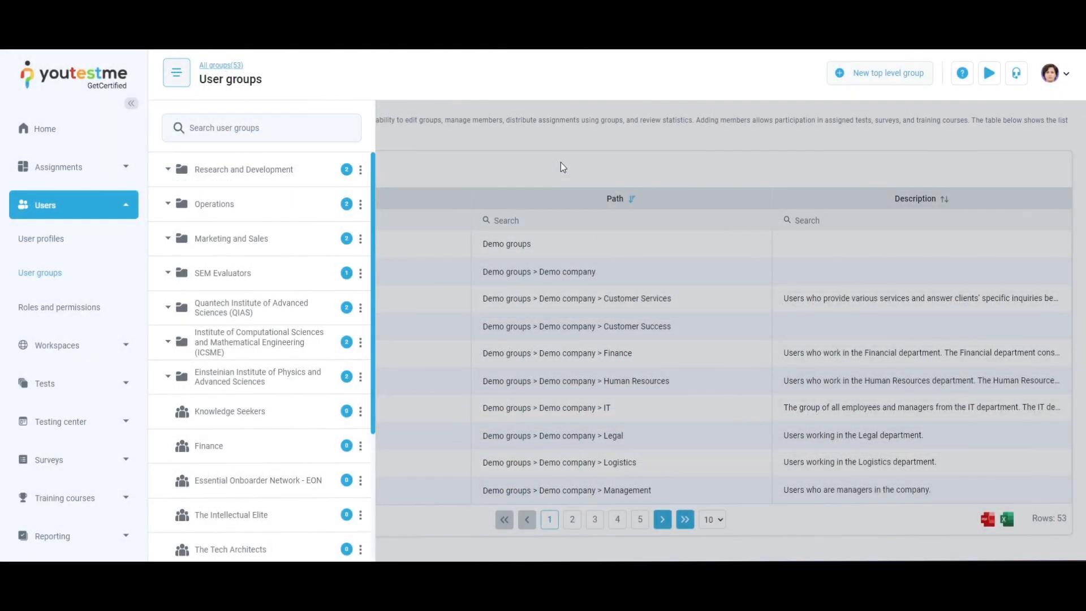
Copy the SEM Evaluators group's self-enrollment invite URL
click(290, 273)
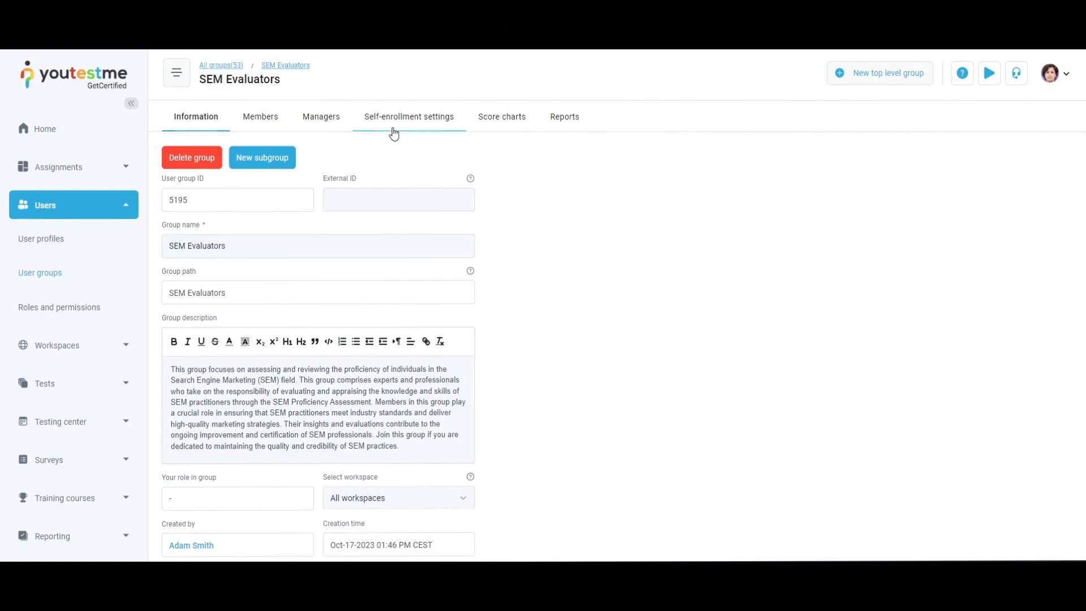
click(420, 125)
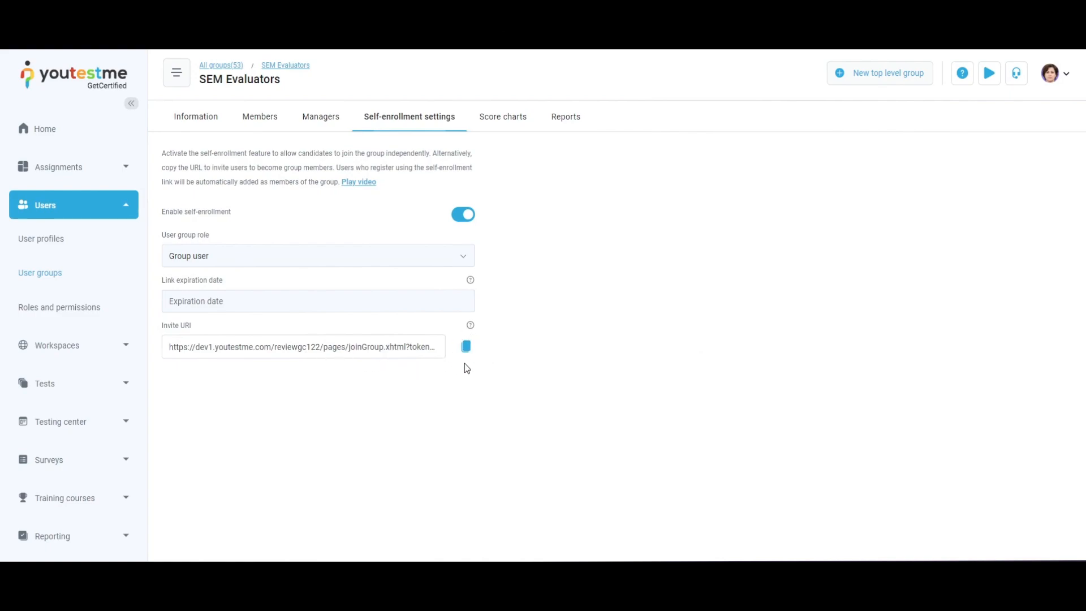
click(467, 347)
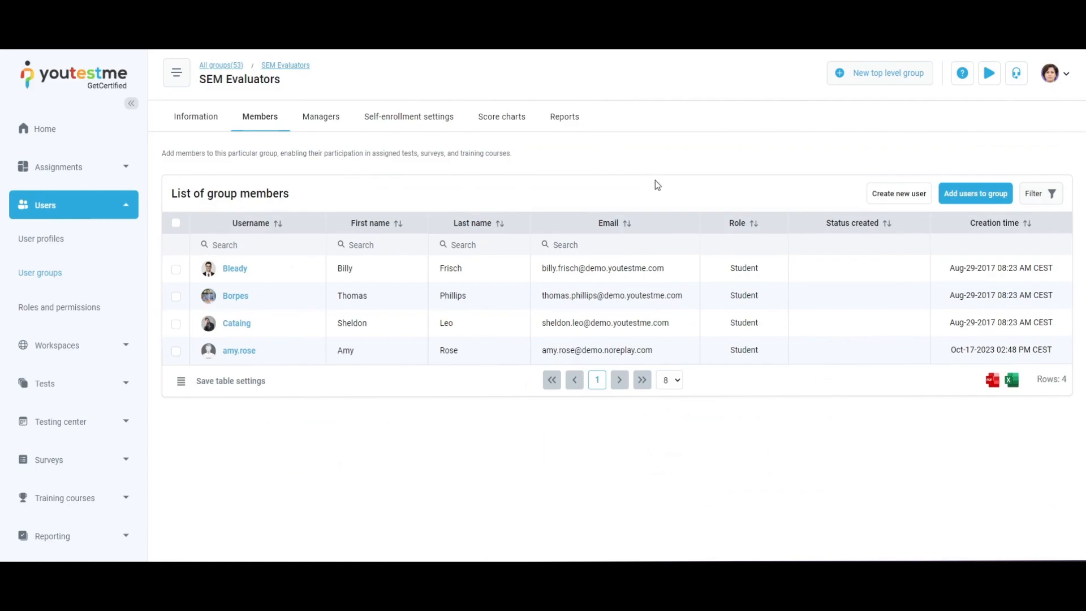
Open the group members list, then the Logistics group's score charts and reports
click(884, 194)
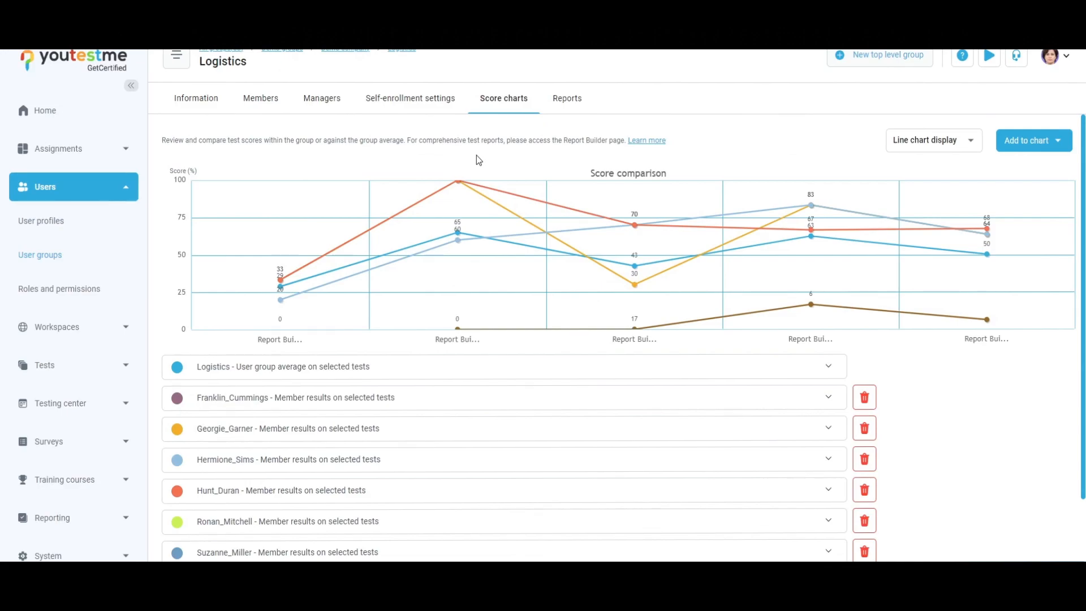
mouse_move(634, 228)
click(567, 108)
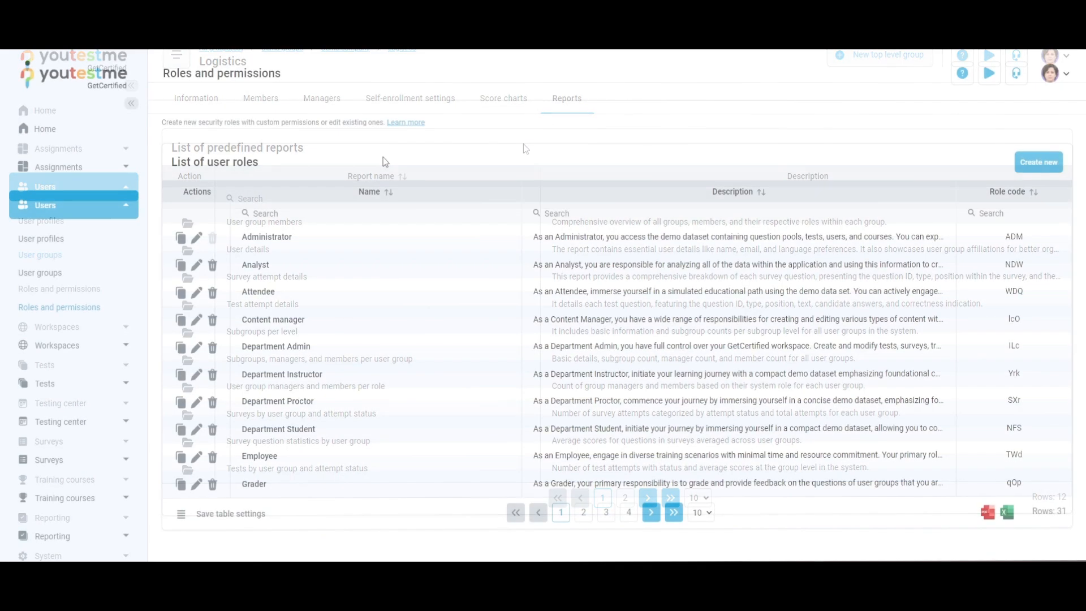
Edit the Content manager role to require two-factor authentication on login
click(196, 320)
scroll(476, 313, down, 2)
scroll(477, 317, down, 2)
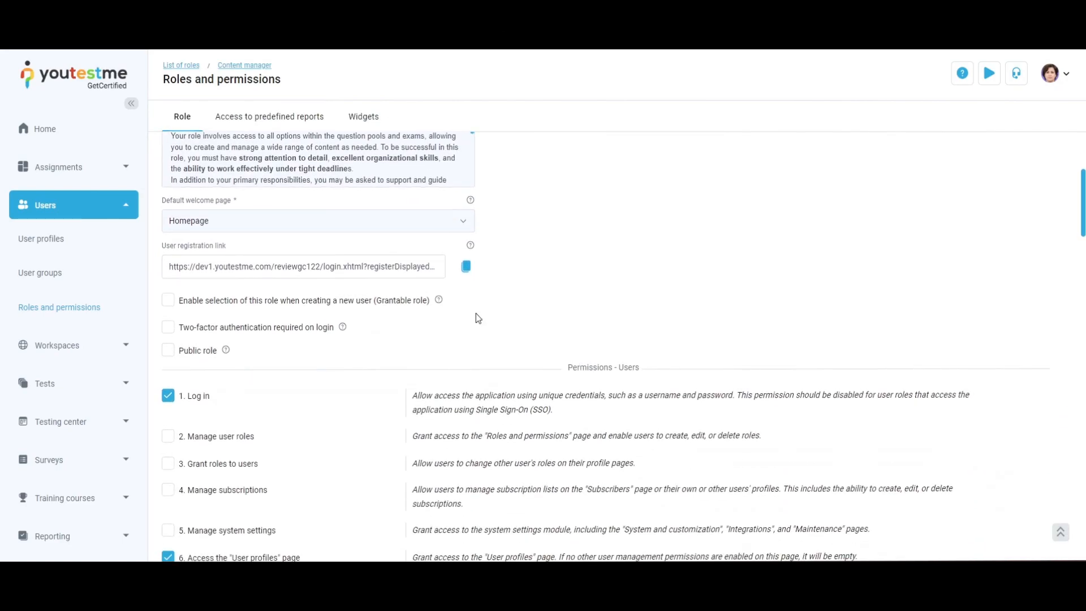
click(168, 327)
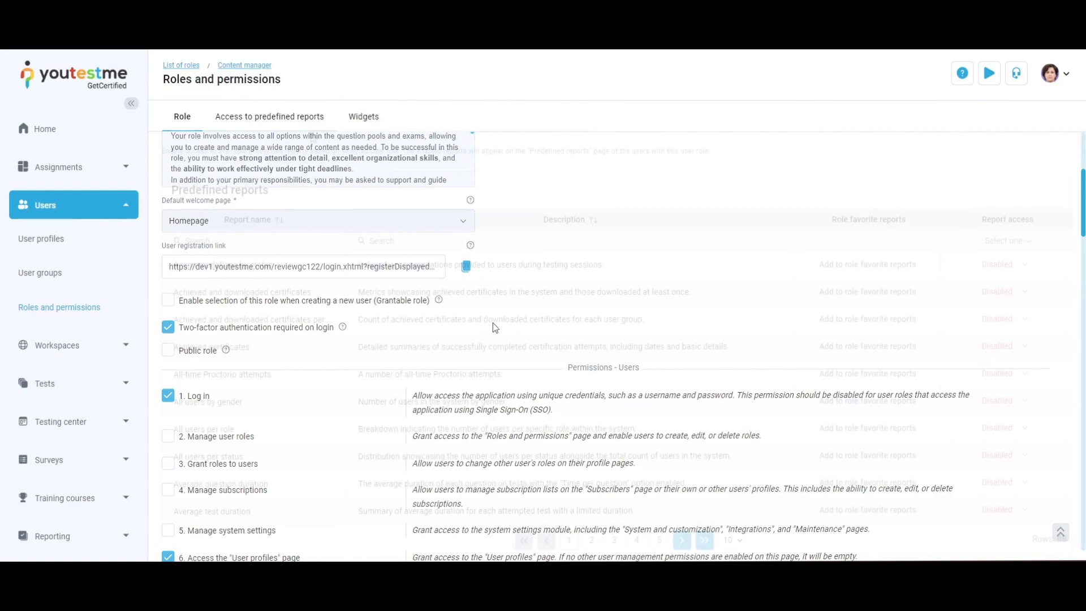
Review the role's predefined reports access and its list of permissions
click(270, 116)
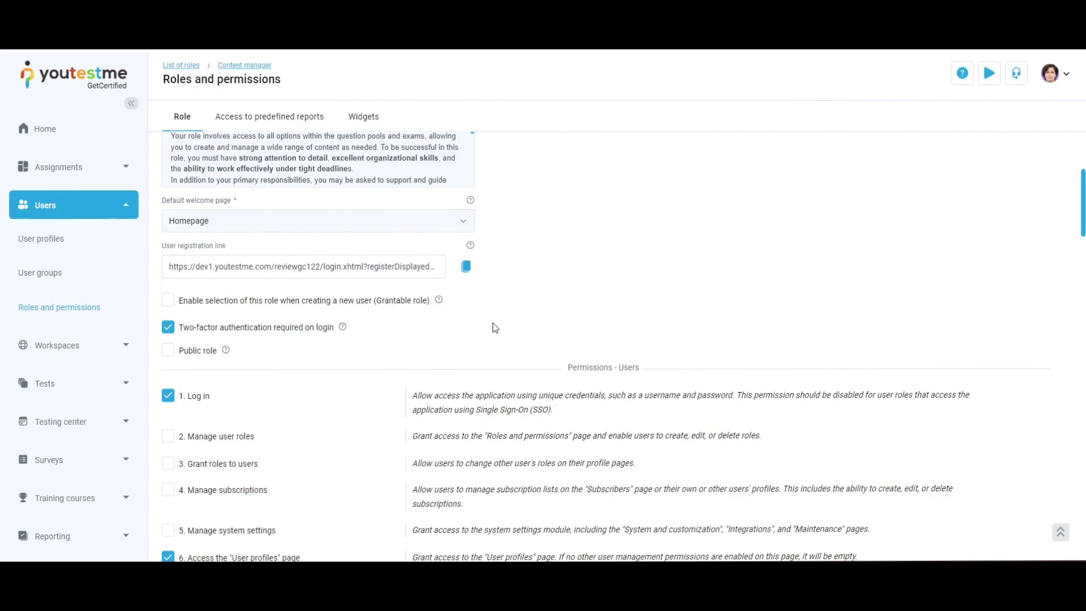
scroll(1001, 423, down, 12)
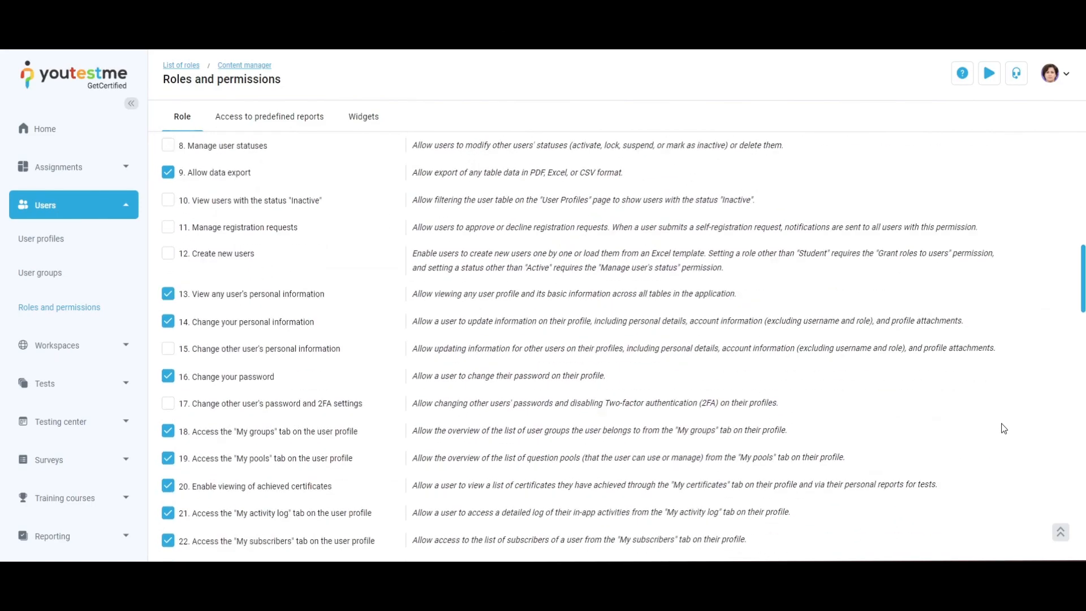
scroll(1002, 428, down, 10)
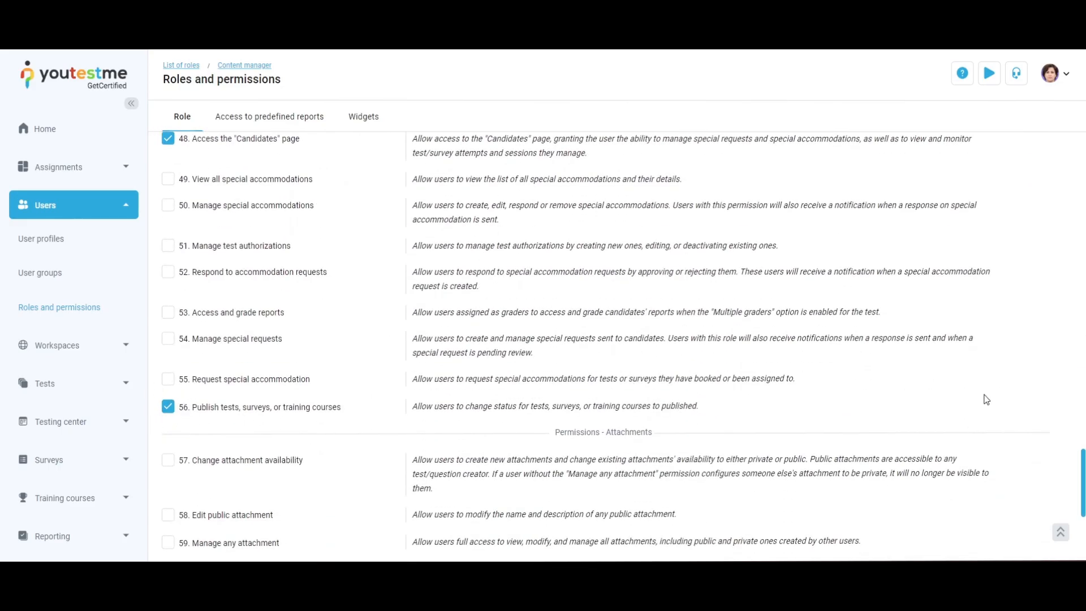
scroll(986, 399, up, 6)
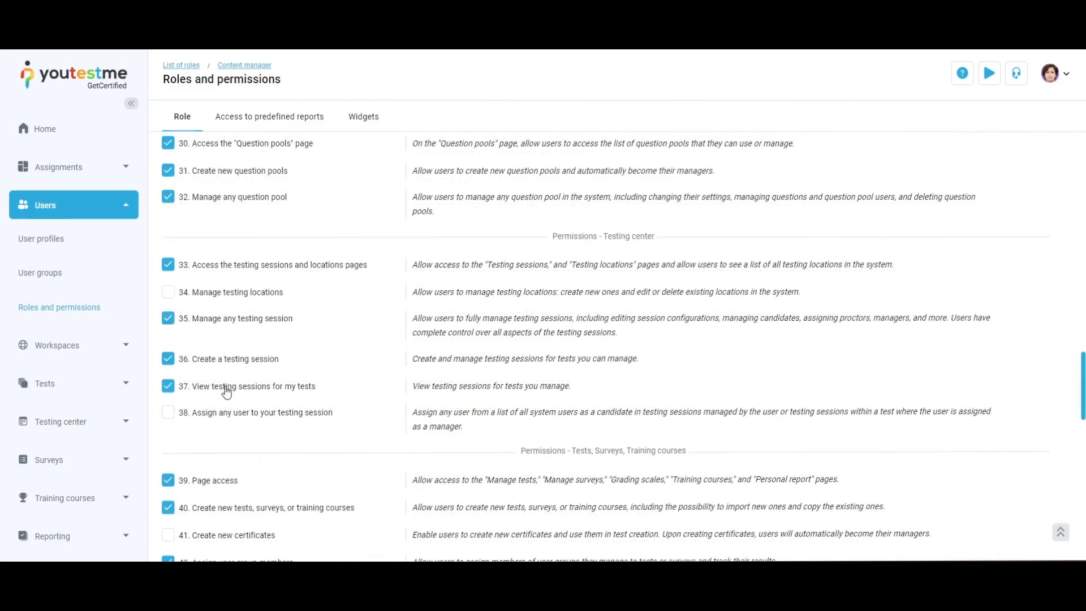
Toggle the role's Manage any testing session permission
click(171, 390)
click(171, 390)
click(169, 319)
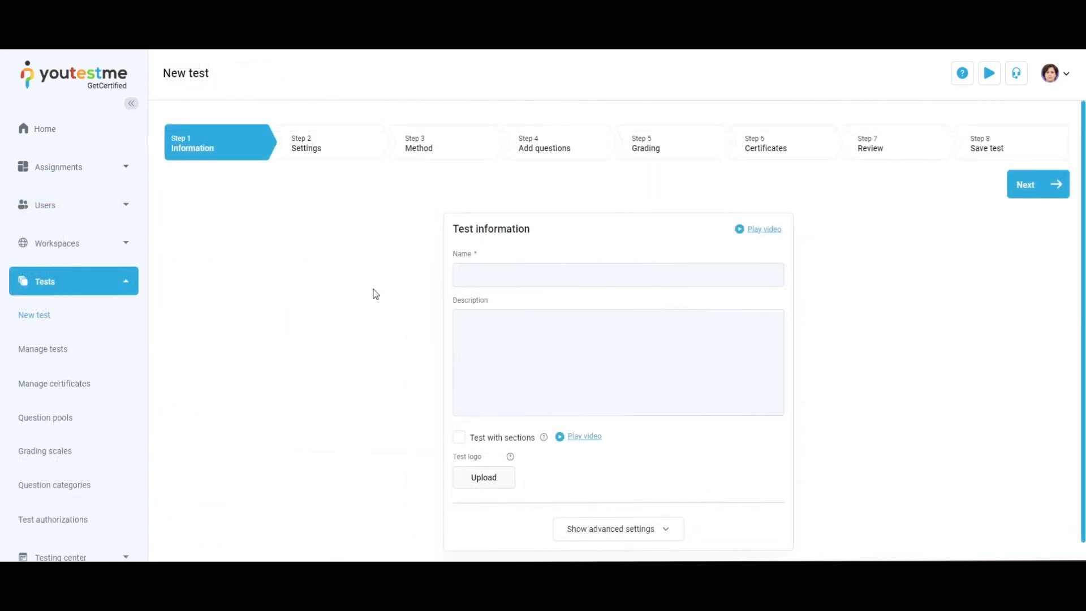
Name the new test The Common Law Fundamentals and continue to the settings step
click(684, 269)
text(The Common Law Fundamentals)
click(1044, 187)
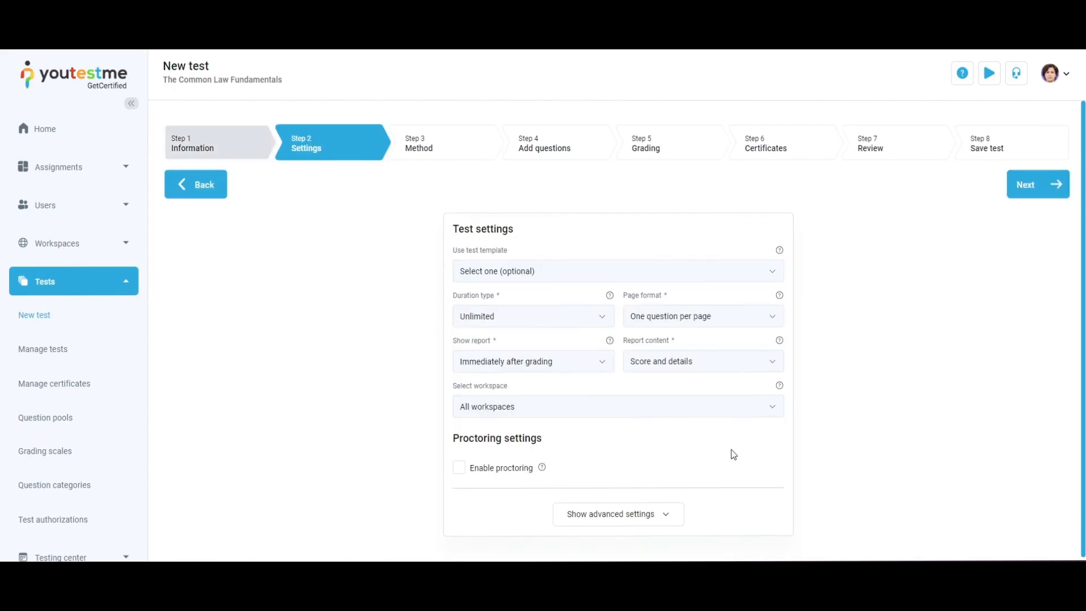
Expand the advanced settings and enable proctoring with the YouTestMe Proctoring - Live settings configuration
click(671, 516)
scroll(823, 402, down, 8)
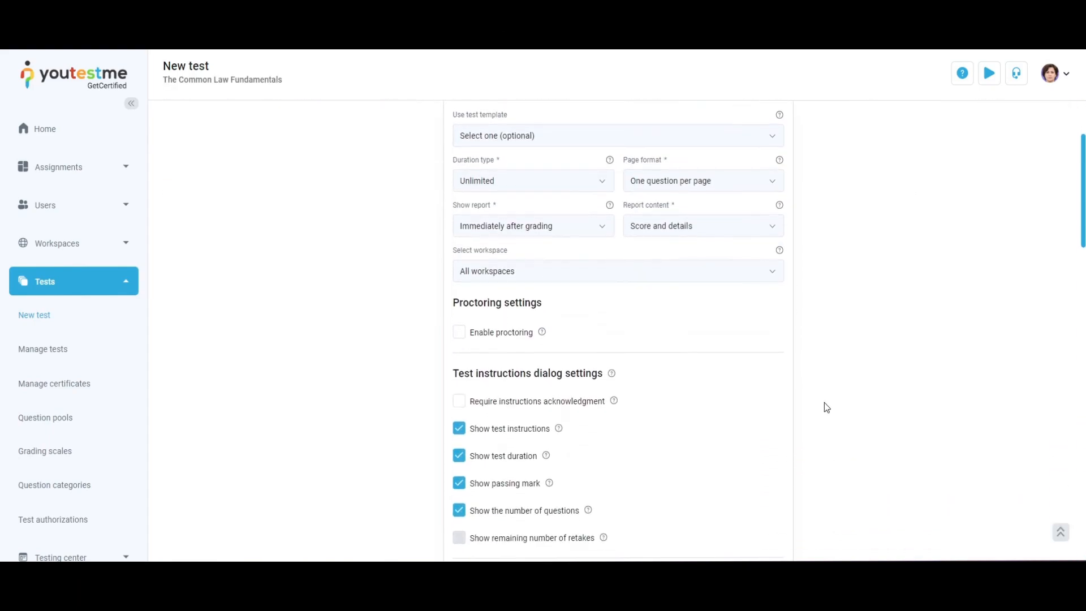
scroll(824, 407, down, 1)
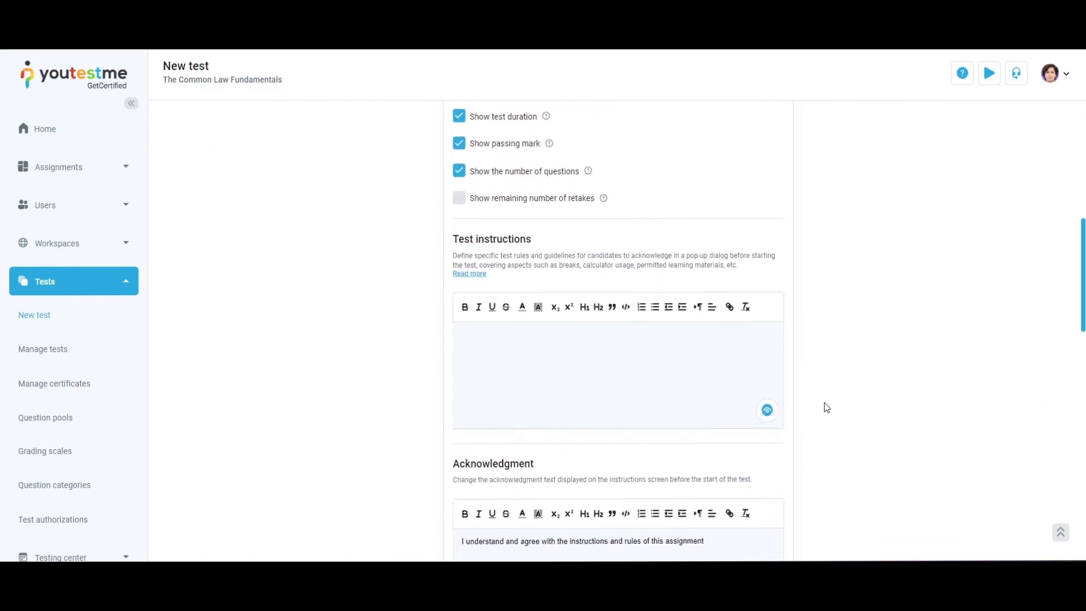
click(706, 380)
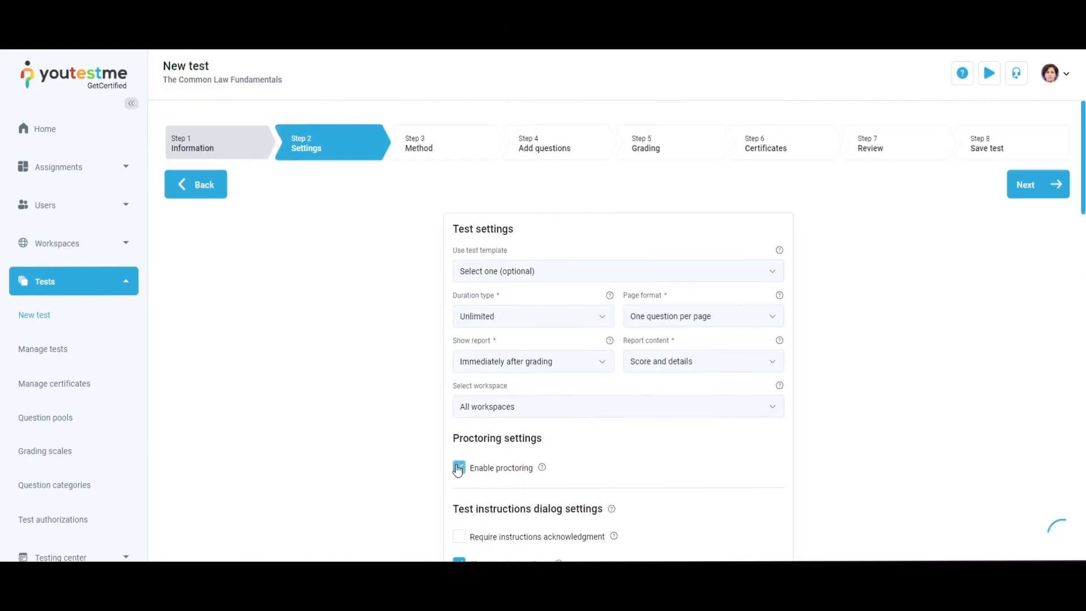
click(459, 465)
click(706, 508)
click(741, 417)
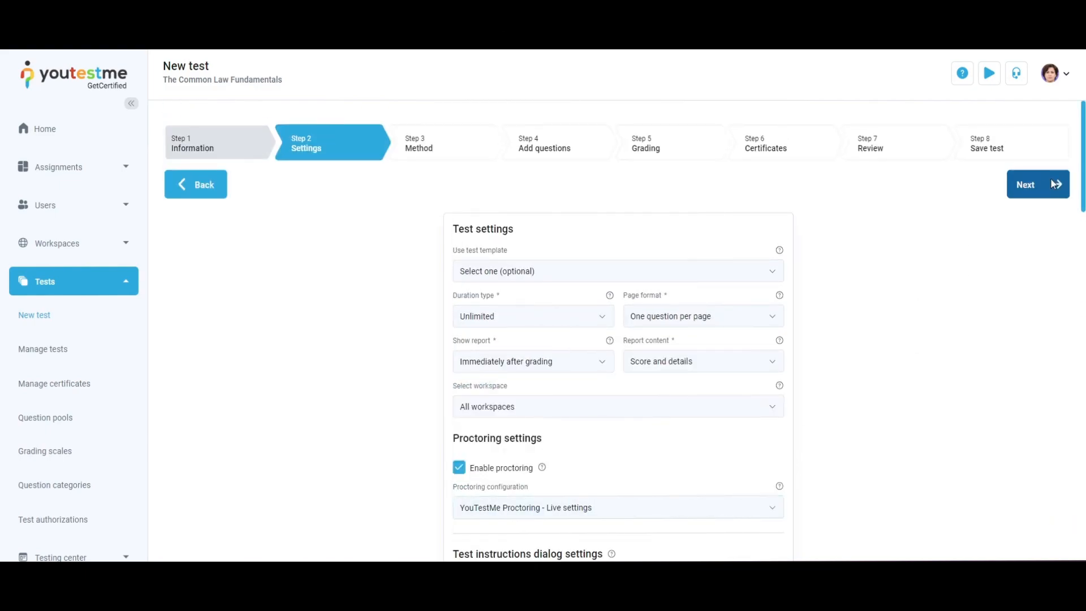
Choose the test creation method and continue to adding questions
click(1046, 183)
click(536, 420)
click(1040, 186)
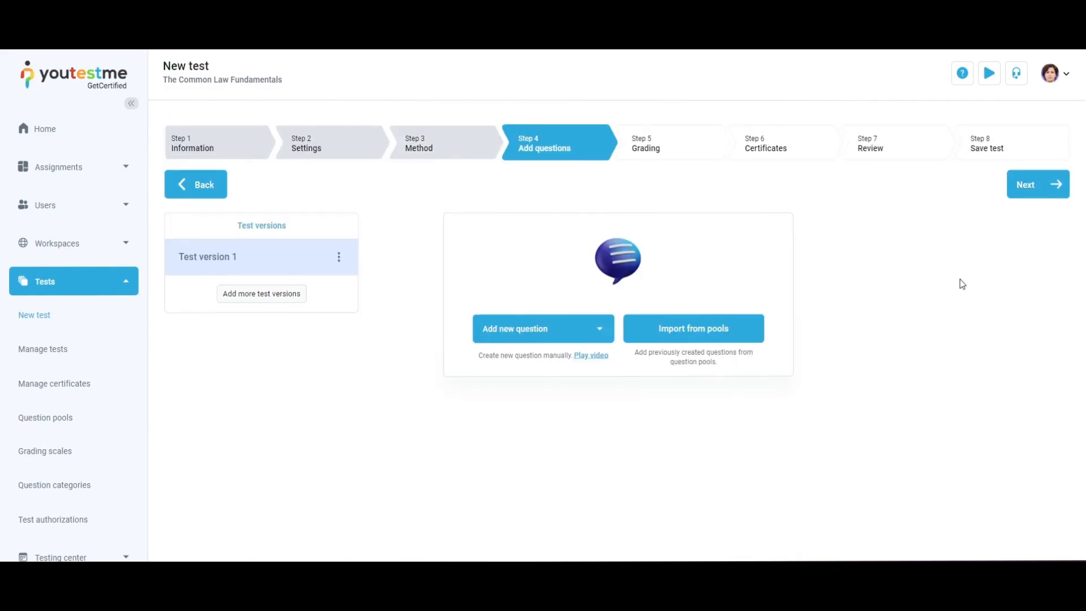
Import all questions from the Open-ended Questions sample pool into test version 1 and continue to grading
click(740, 331)
click(793, 339)
click(610, 247)
click(726, 224)
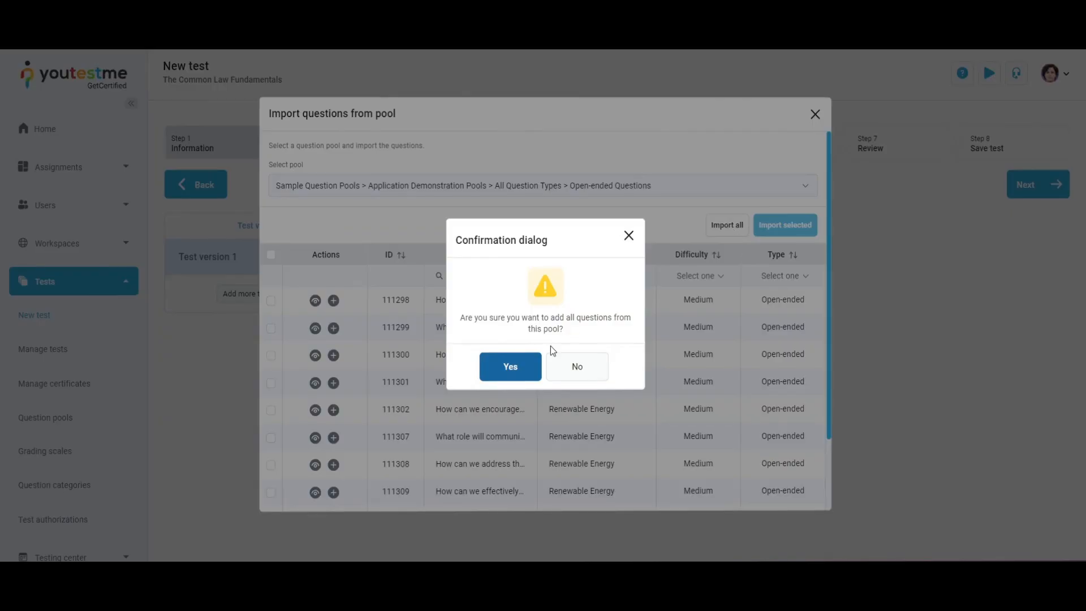
click(509, 365)
click(816, 117)
click(1024, 186)
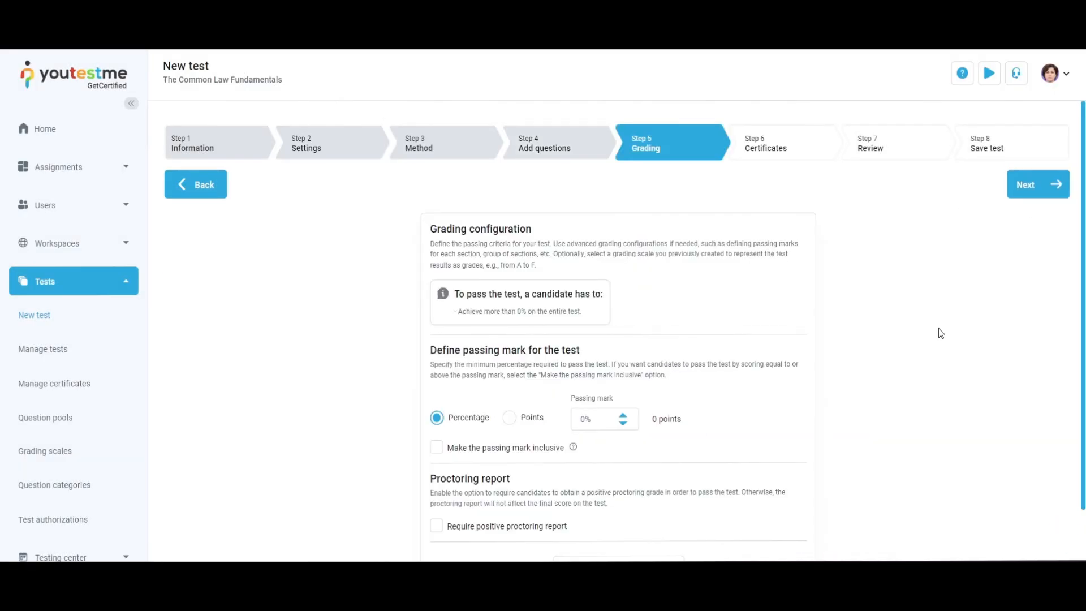
Raise the percentage passing mark, make the passing mark inclusive, and continue past the grading step
click(623, 415)
click(623, 415)
click(436, 447)
scroll(935, 274, down, 1)
click(670, 519)
scroll(894, 388, down, 5)
scroll(894, 388, up, 10)
click(1029, 185)
Go through the certificates and review steps and finish creating the test
click(645, 284)
click(645, 454)
click(1048, 195)
click(1051, 190)
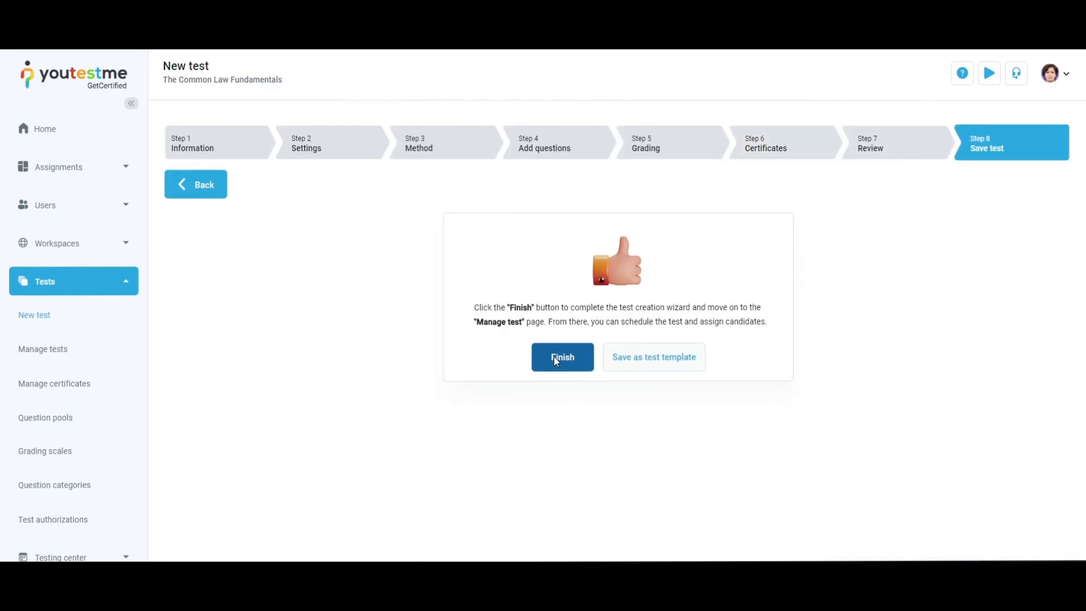
click(555, 357)
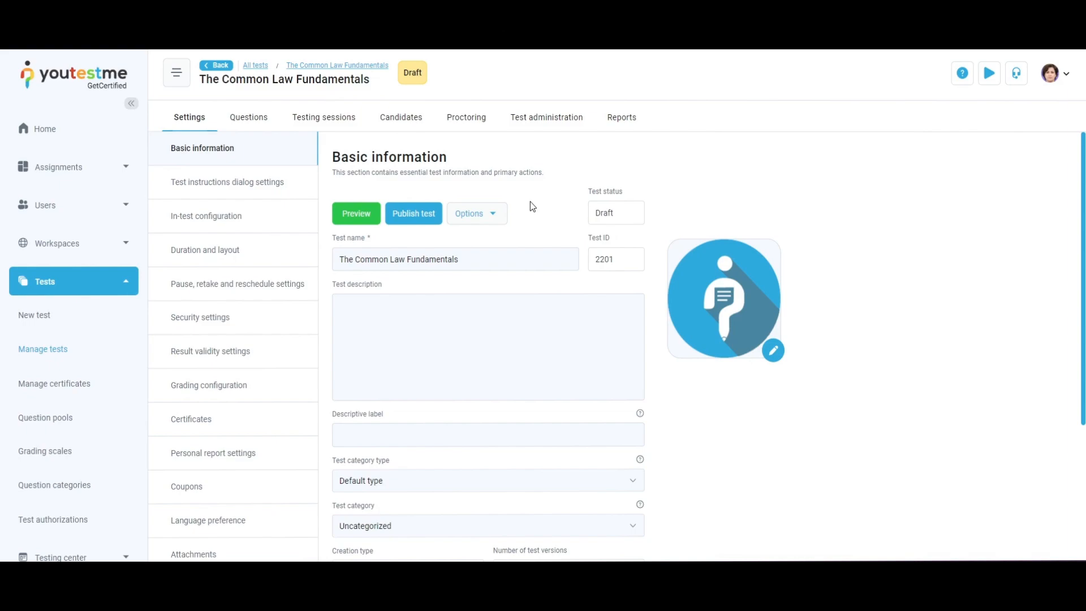
Publish the test
click(434, 215)
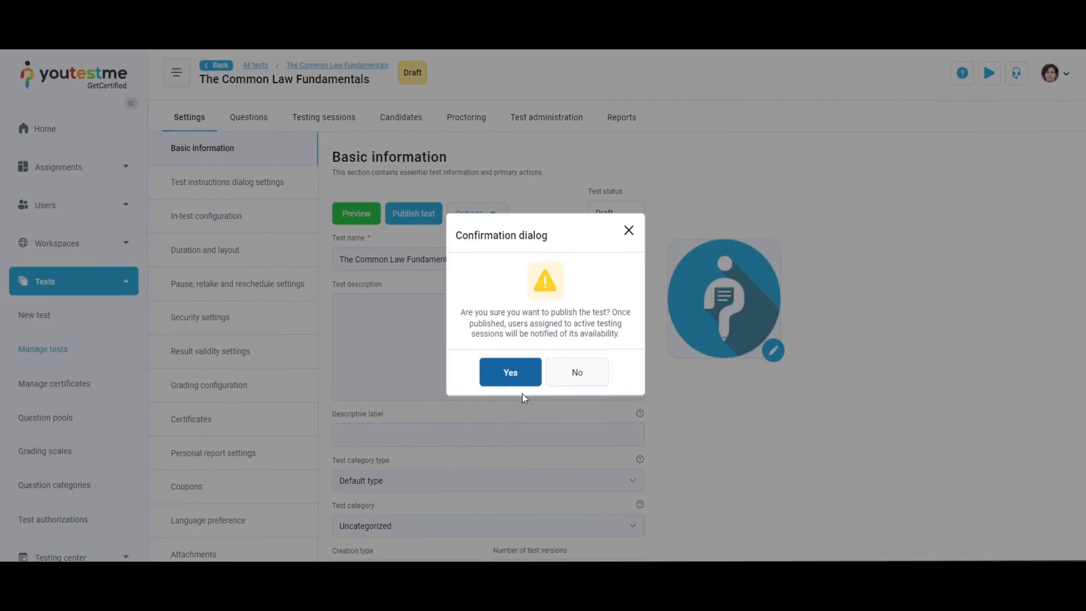
click(528, 377)
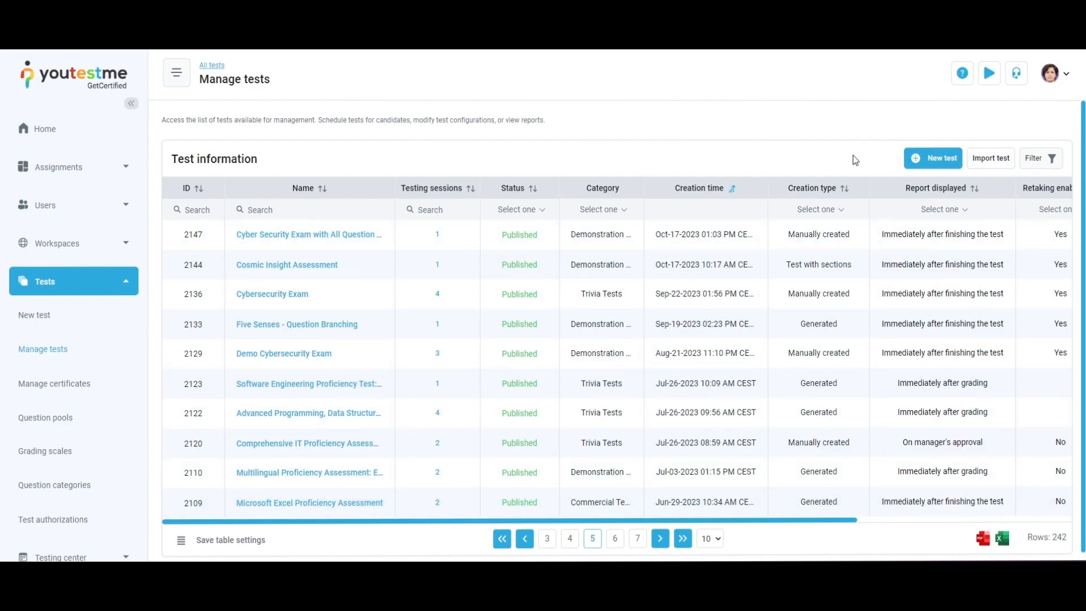
Open the Software Engineering Proficiency Test and look over its basic information and options
click(315, 384)
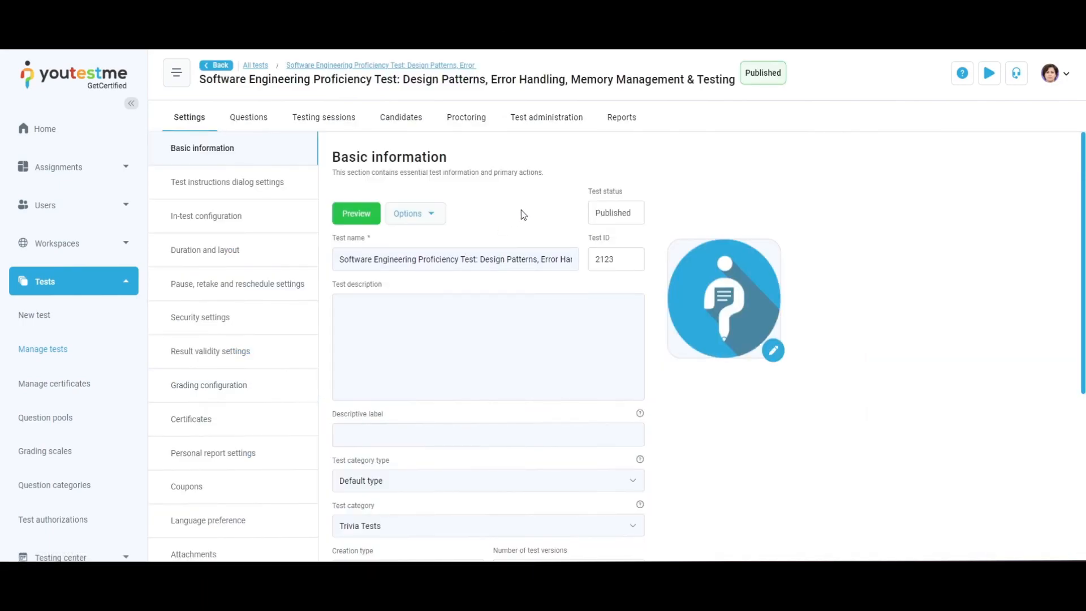
scroll(225, 271, down, 2)
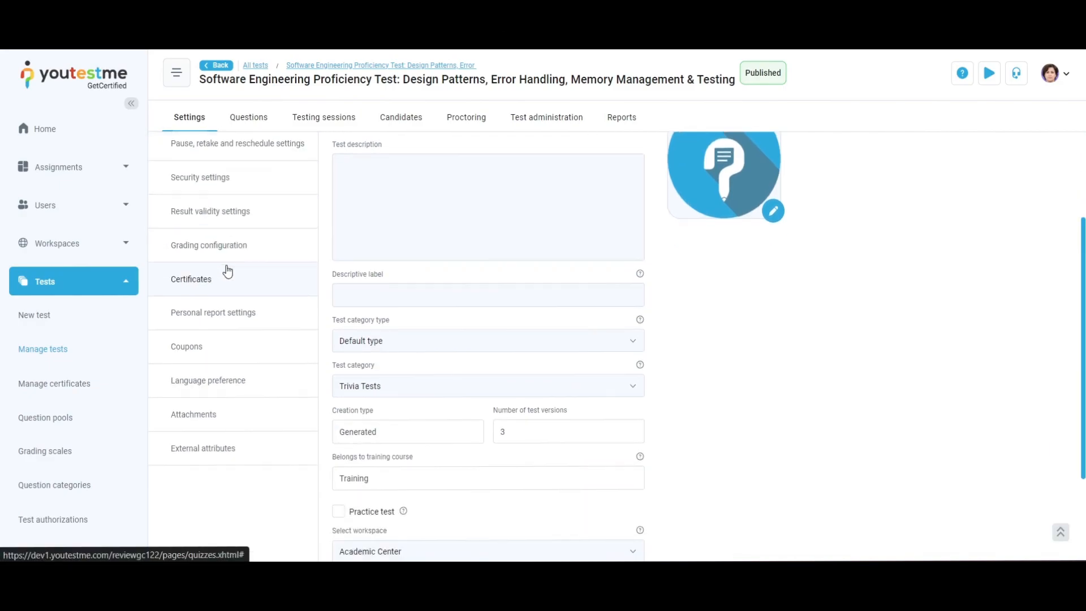
scroll(242, 434, up, 2)
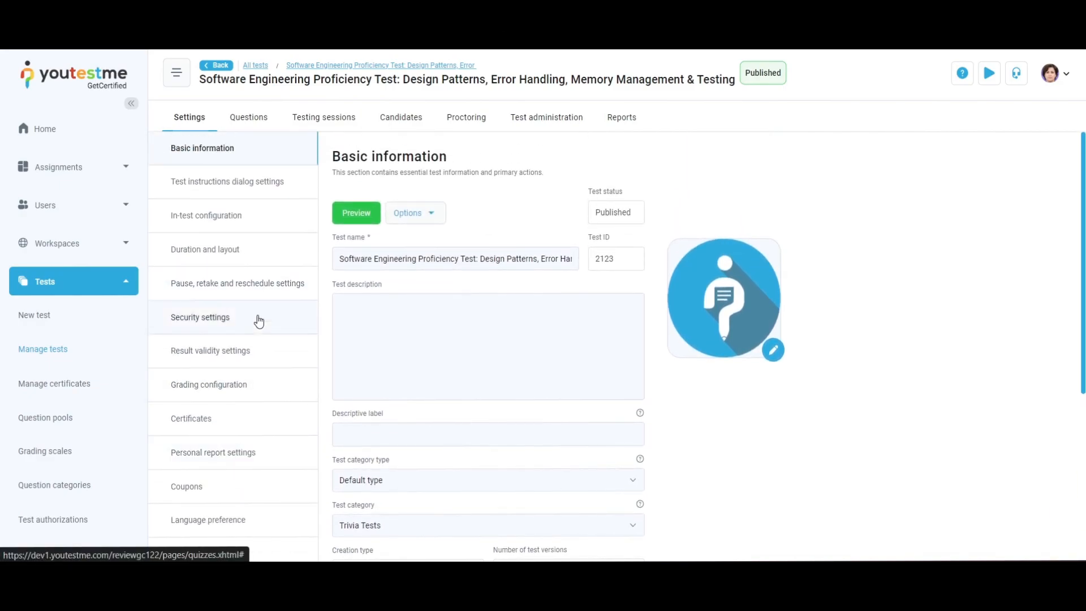
click(275, 375)
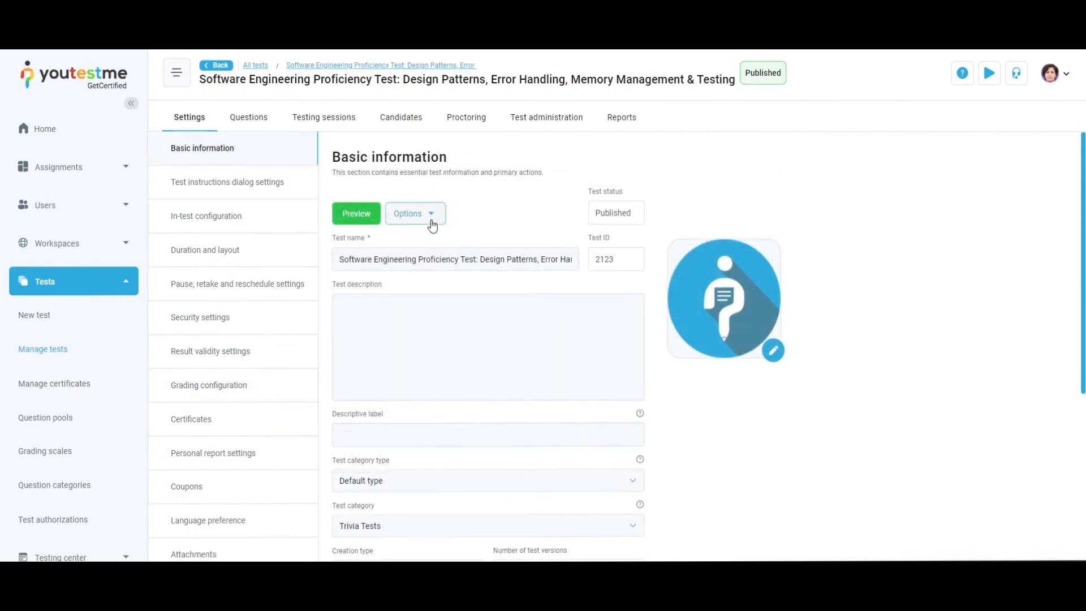
click(431, 219)
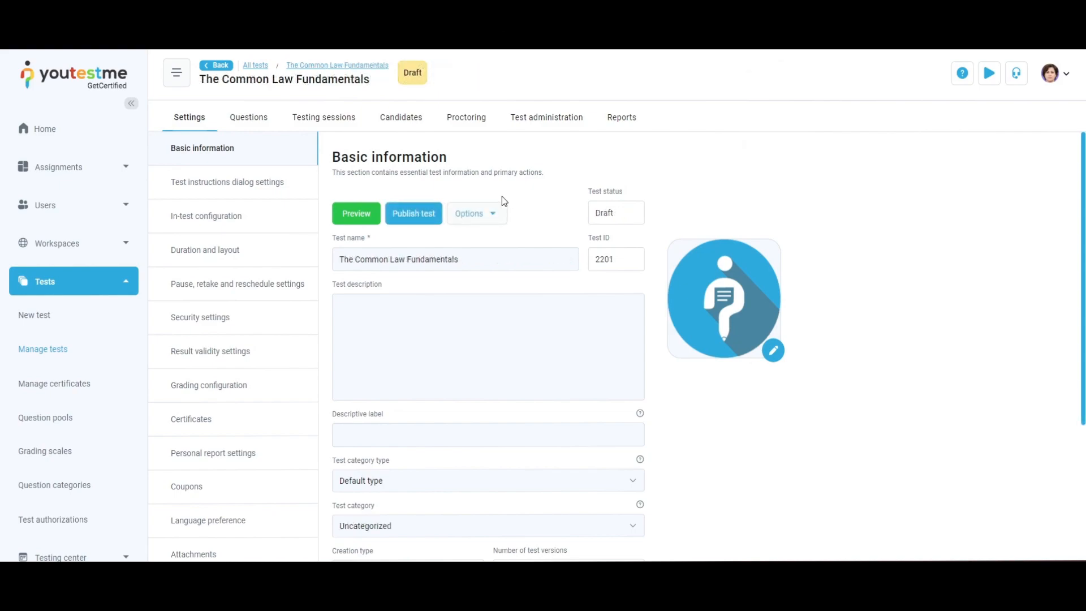
Publish The Common Law Fundamentals test again
click(434, 217)
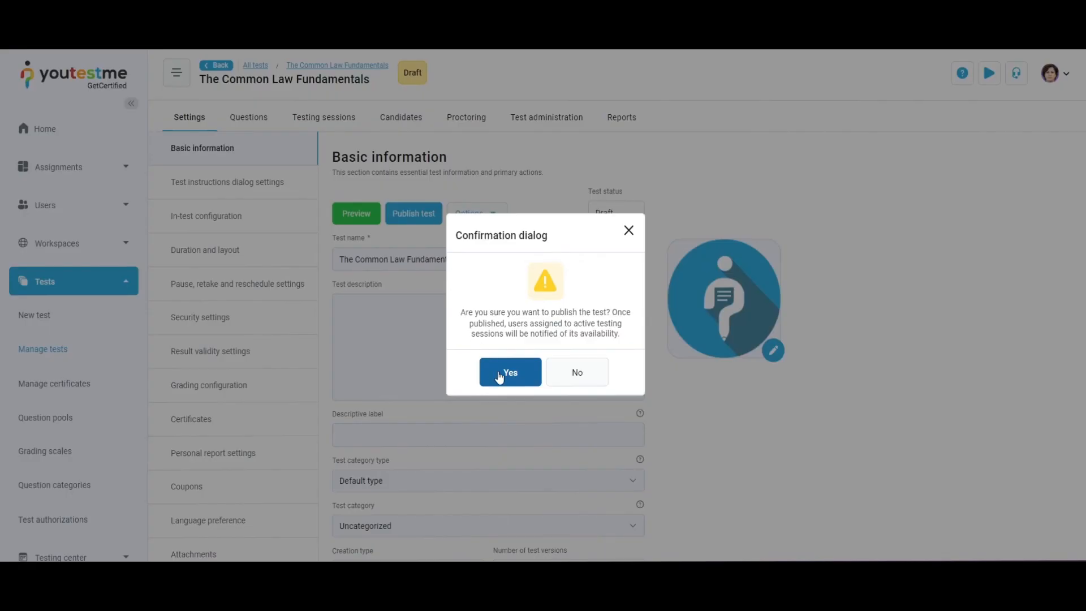
click(527, 383)
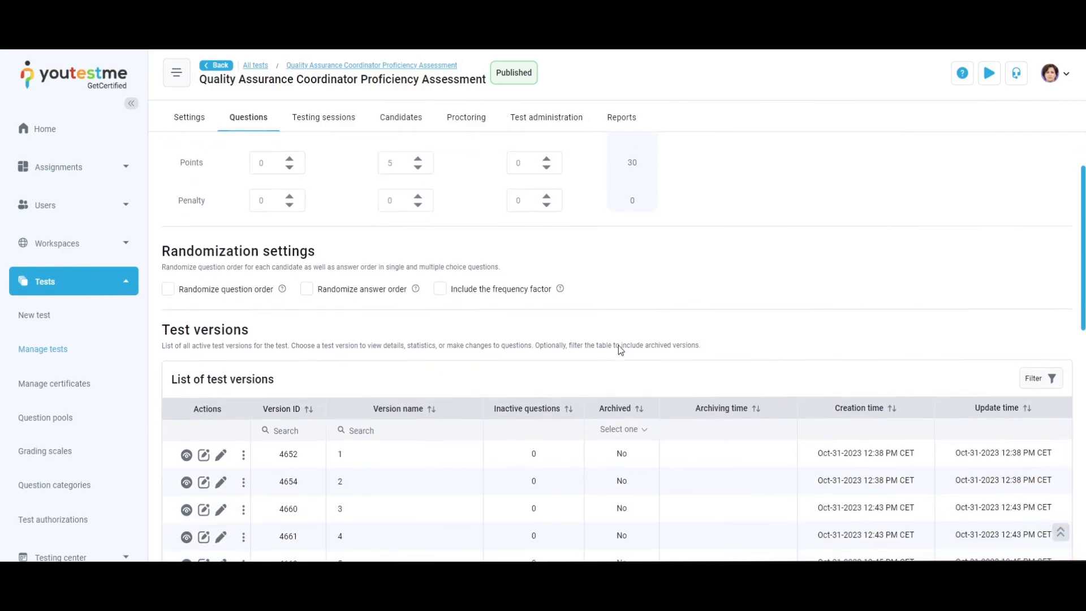
Browse another test's list of test versions and open a version's actions menu
scroll(619, 344, down, 4)
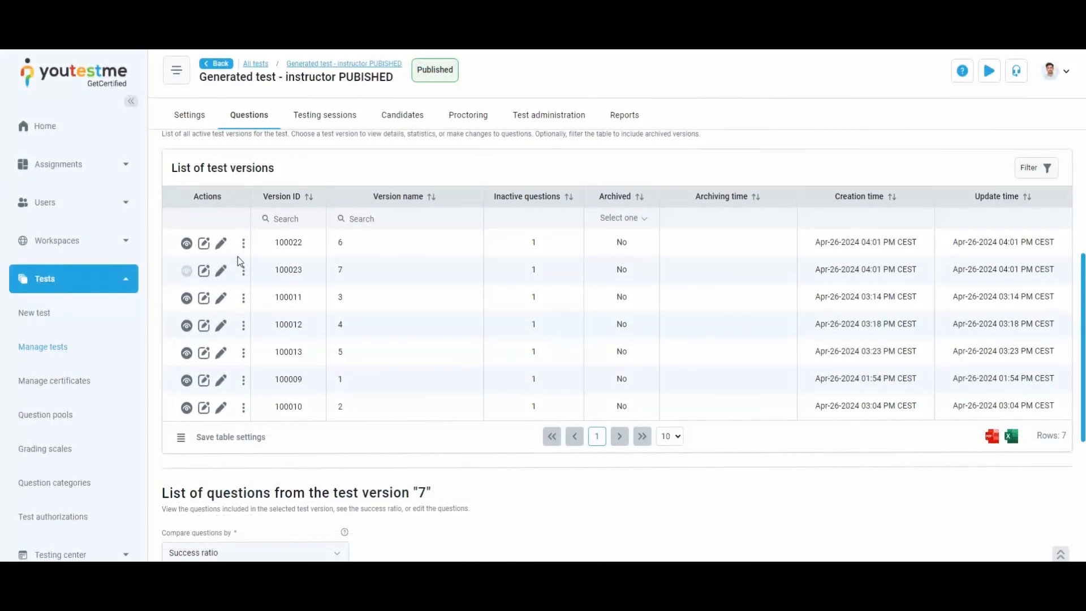
click(243, 244)
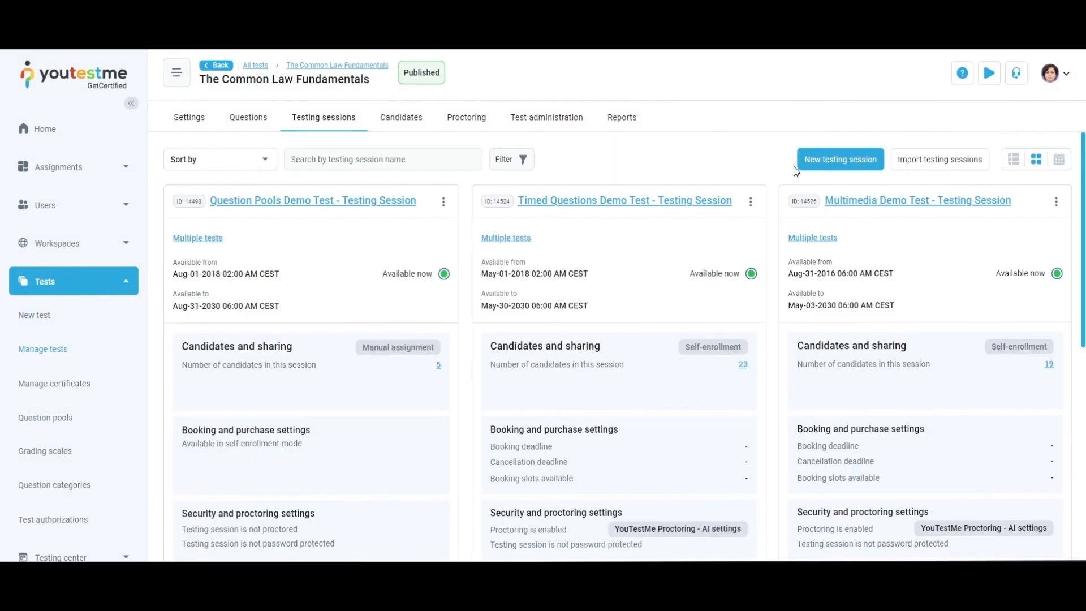
Start a new testing session for the test and toggle its active status off and back on
click(847, 148)
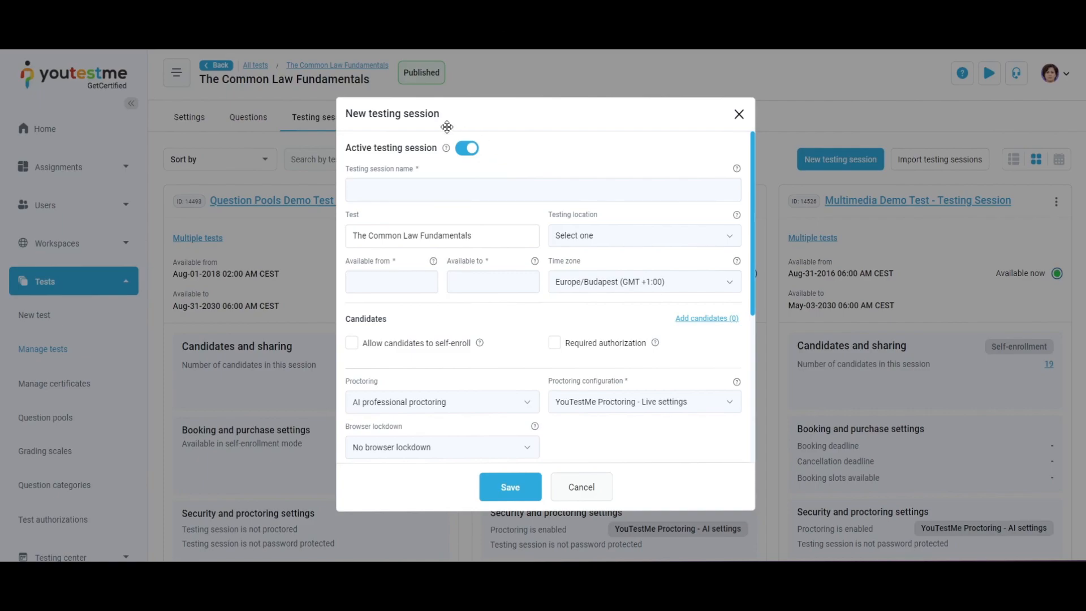
click(466, 150)
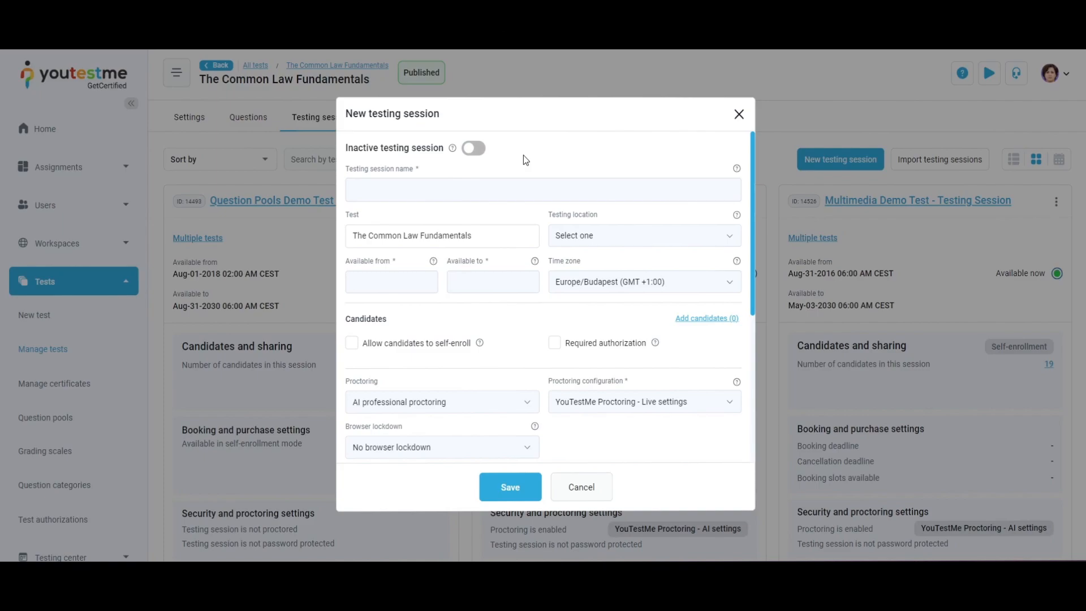
click(474, 148)
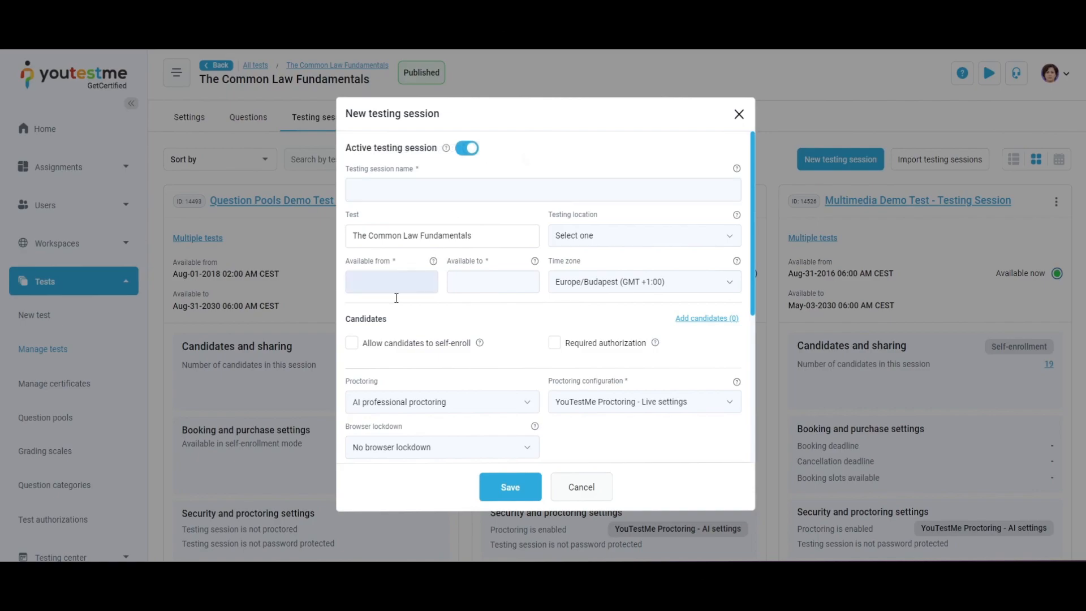
Allow candidates to self-enroll, keeping Any user from the application as who can enroll
click(351, 343)
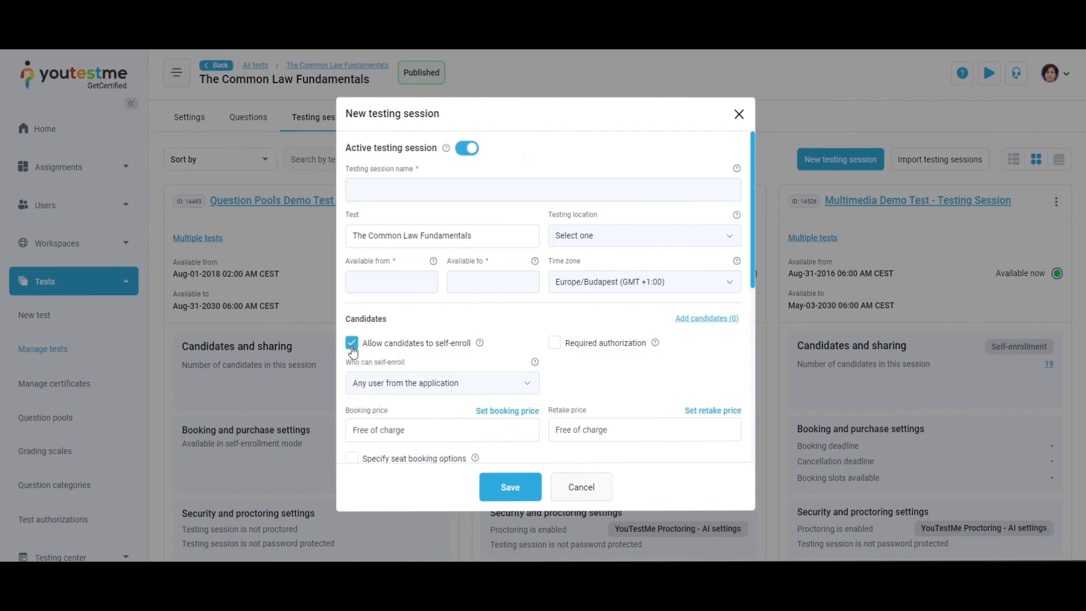
click(515, 393)
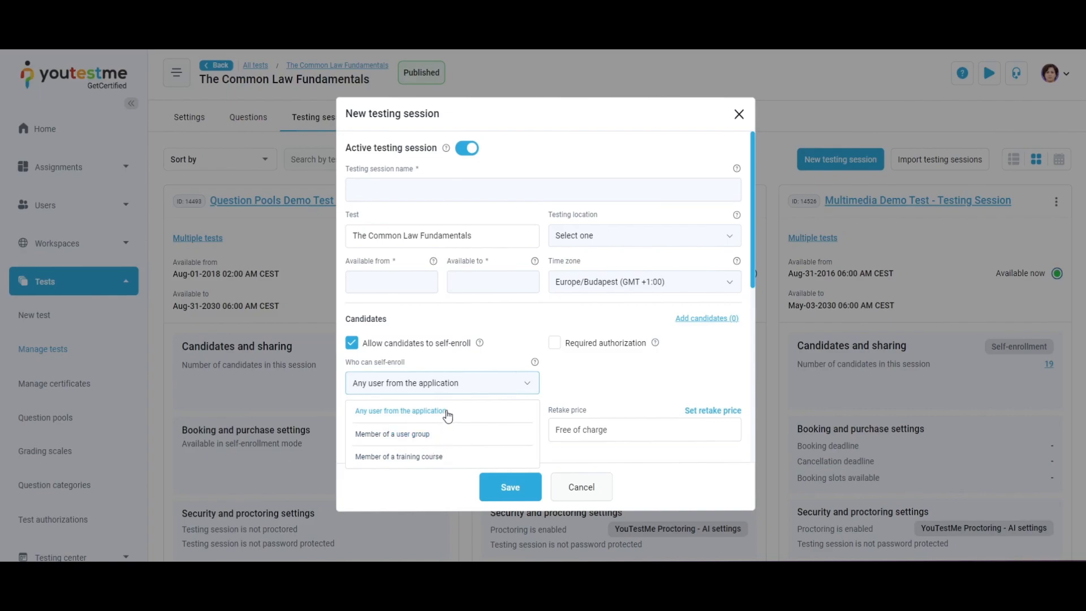
click(509, 387)
Review the session's proctoring and browser lockdown options
scroll(579, 379, down, 10)
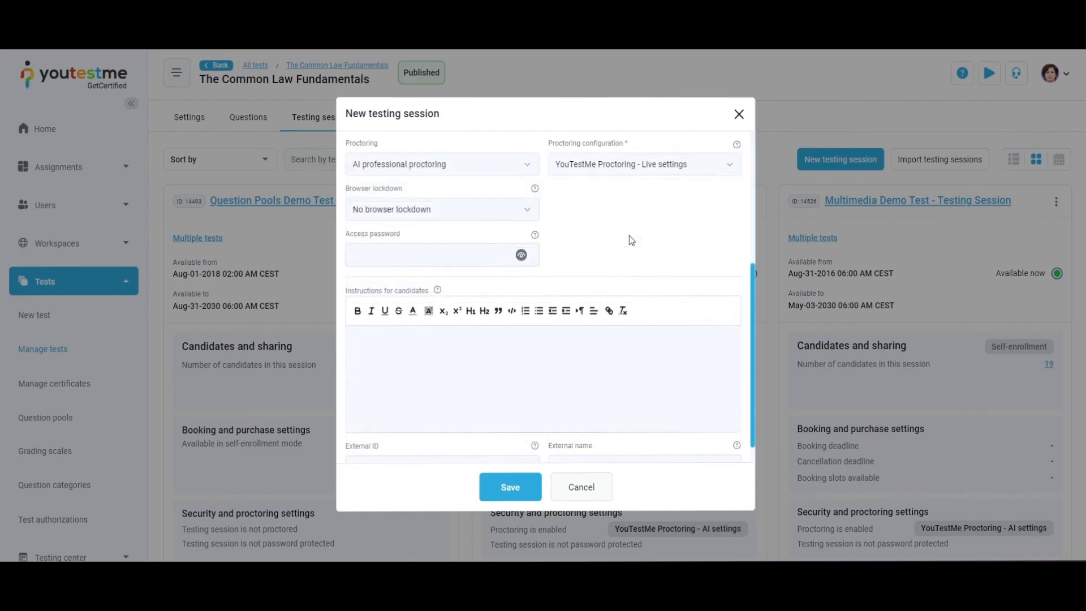
click(523, 170)
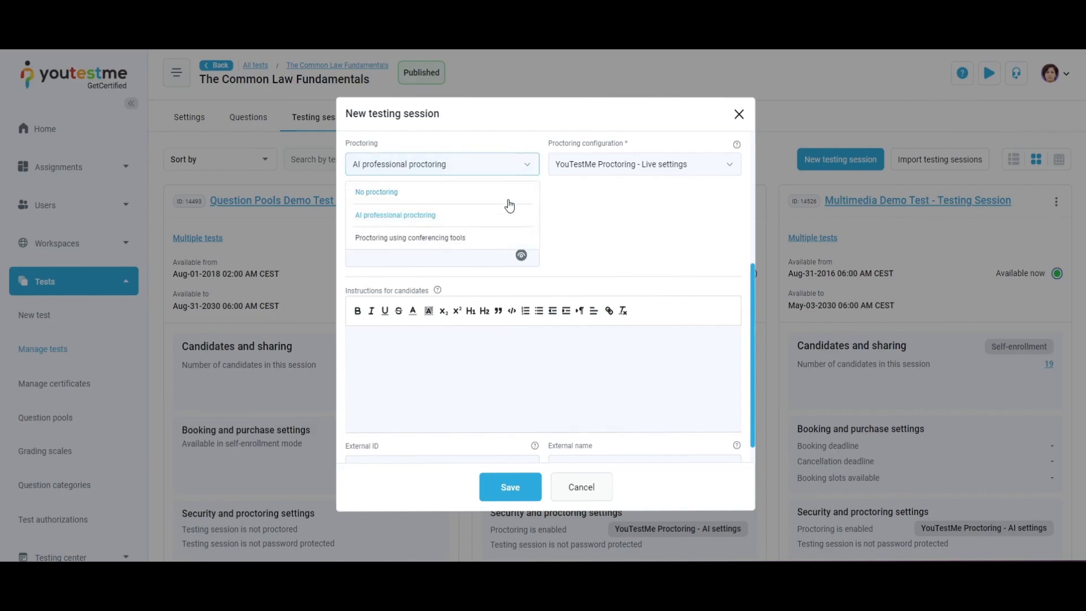
click(526, 174)
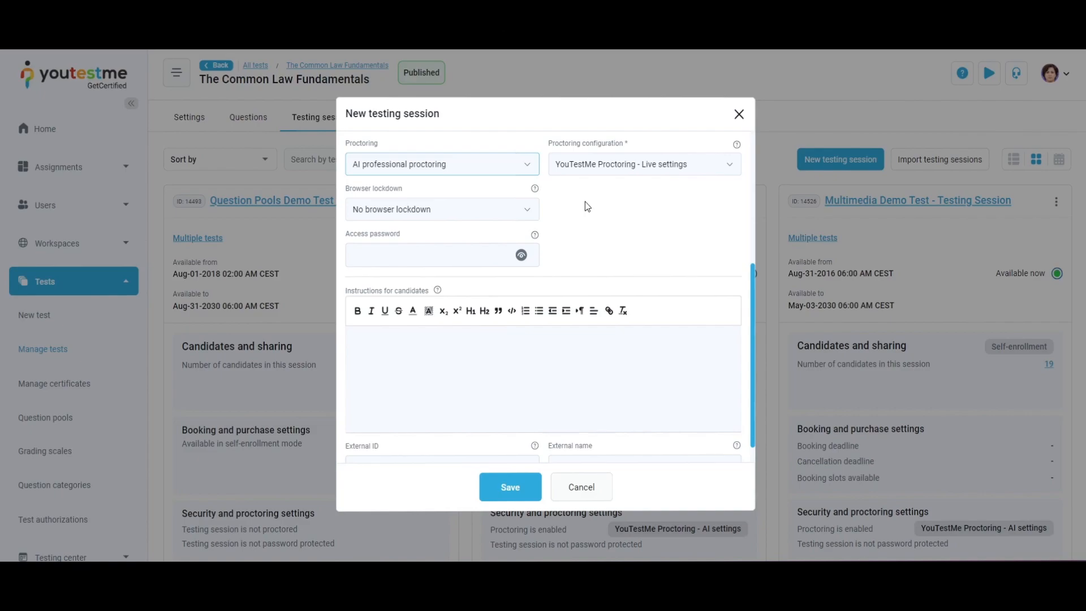
click(526, 216)
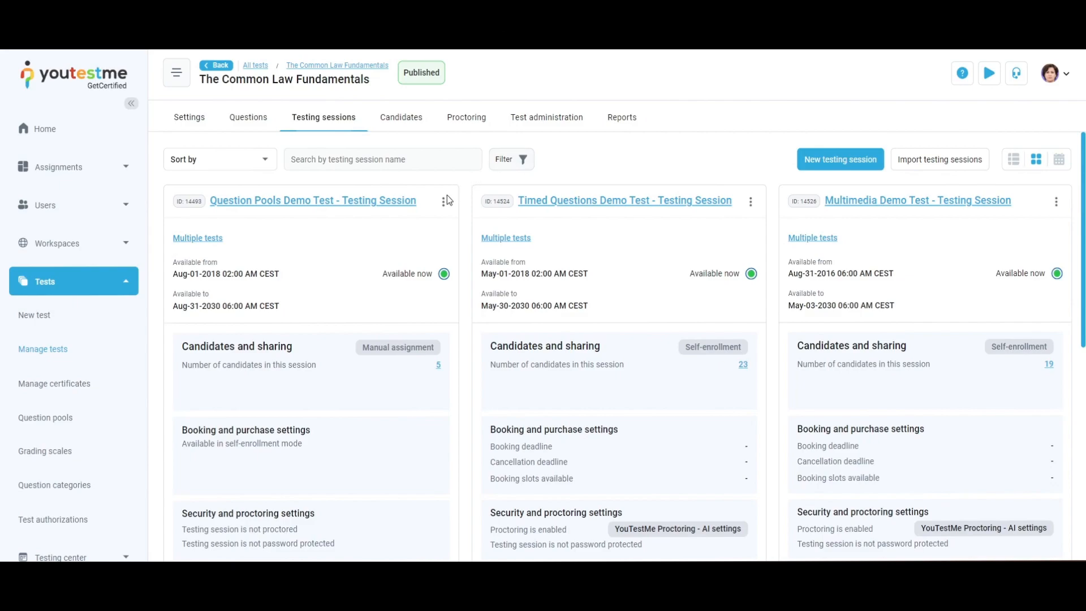
Open the Question Pools Demo Test session's proctor and session manager administration options
click(445, 201)
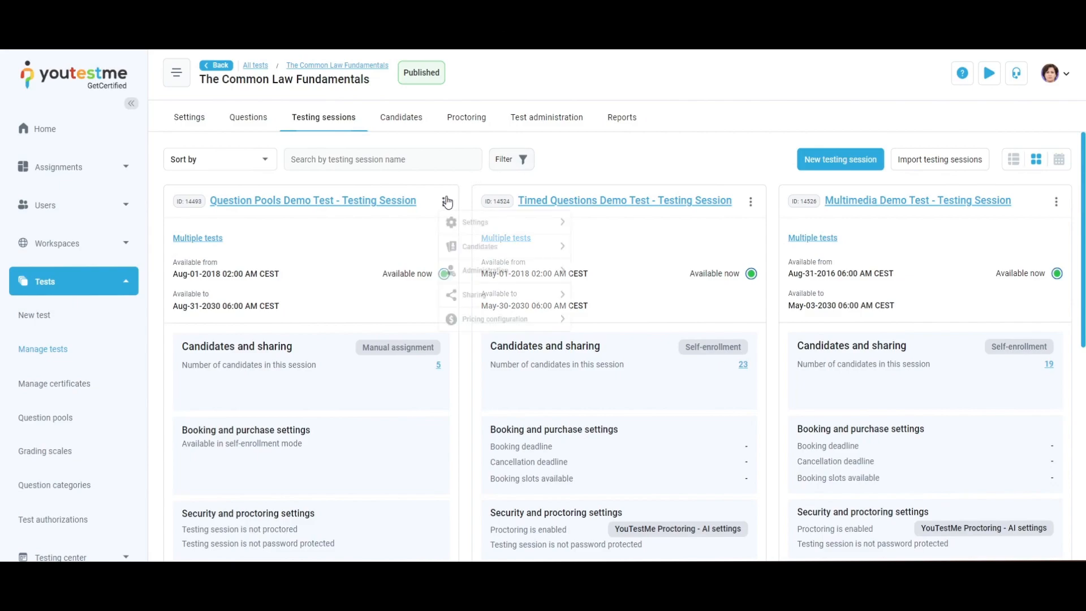
mouse_move(481, 274)
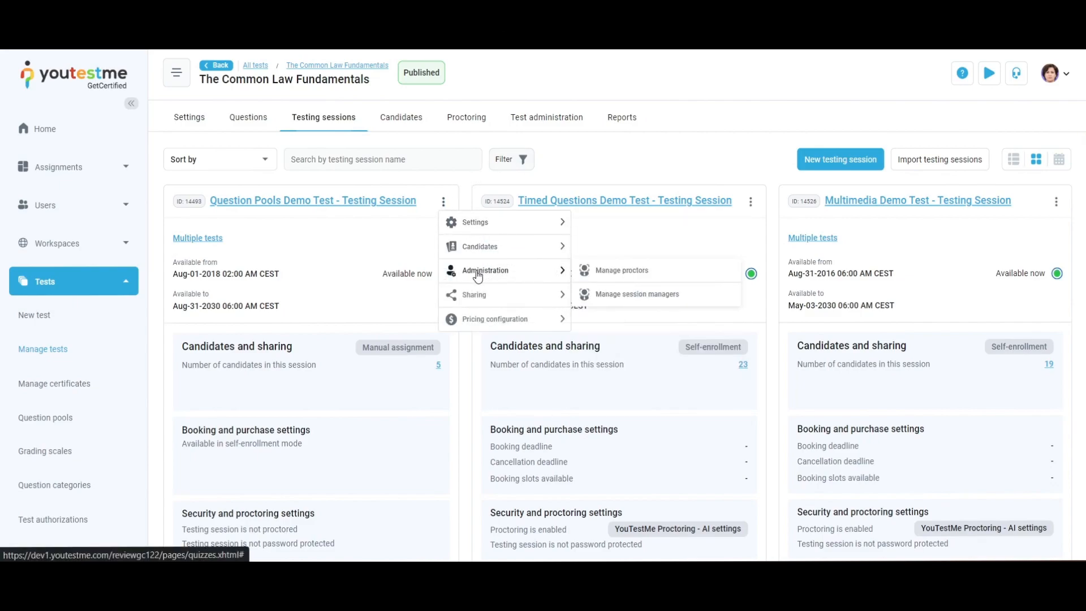
click(605, 271)
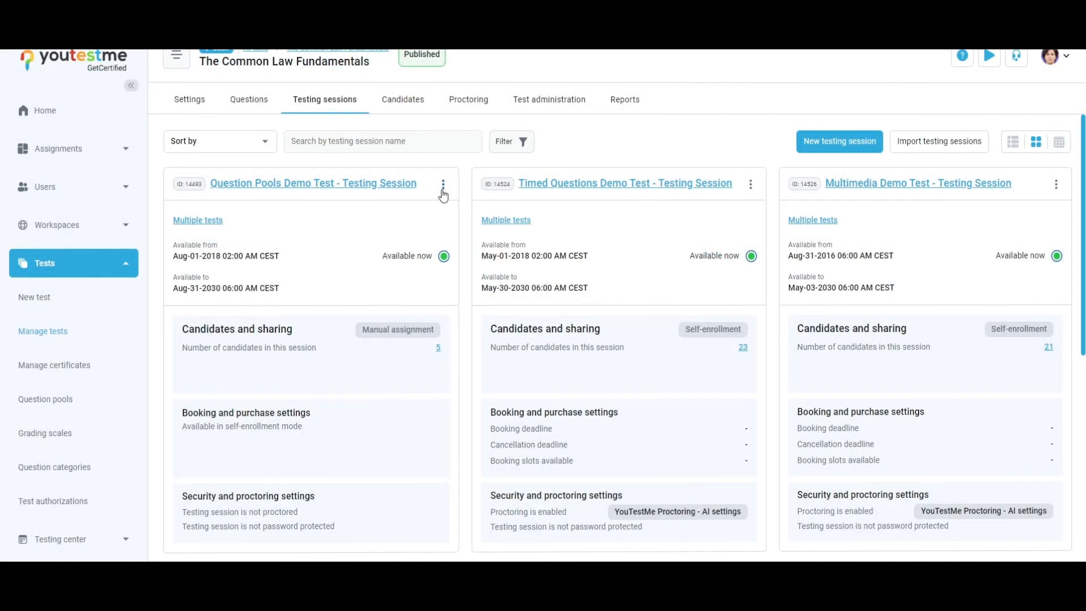
click(443, 184)
mouse_move(529, 259)
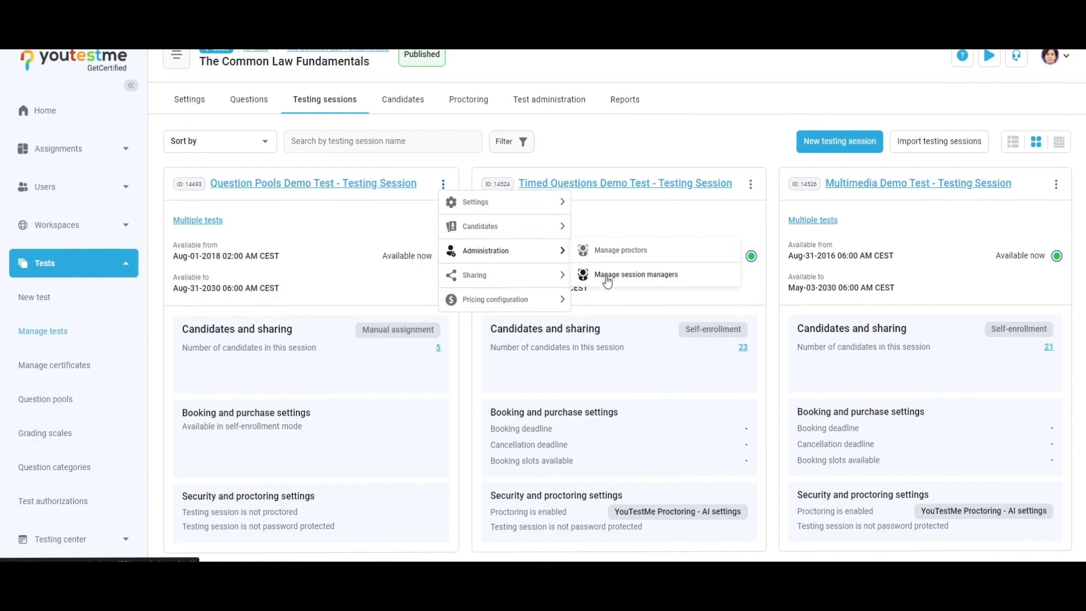
click(638, 279)
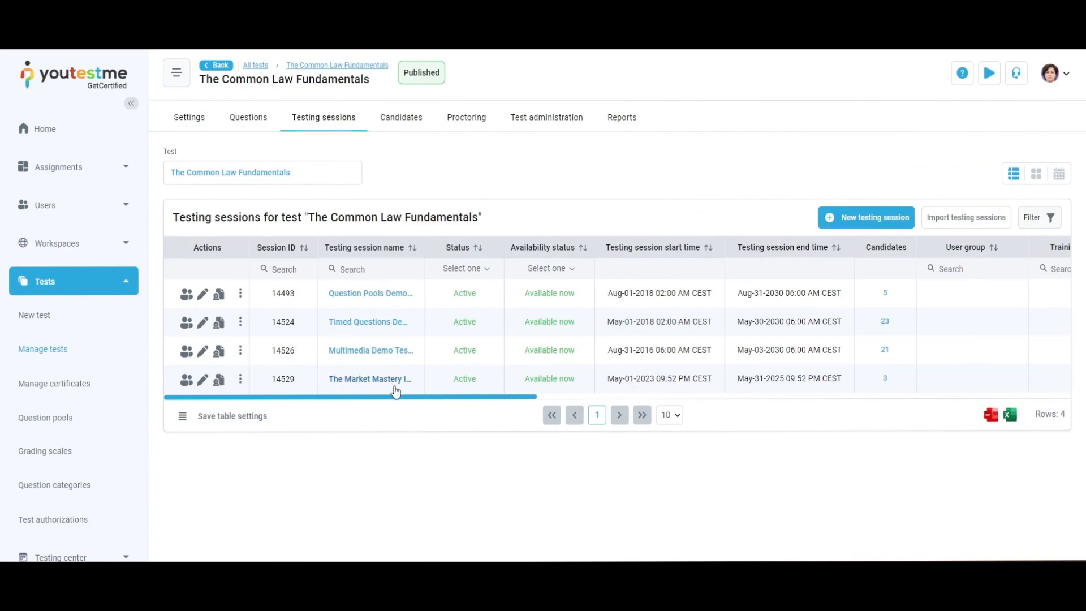
Browse the testing sessions table and switch the session candidates list to its progress view
drag(420, 398, 1061, 396)
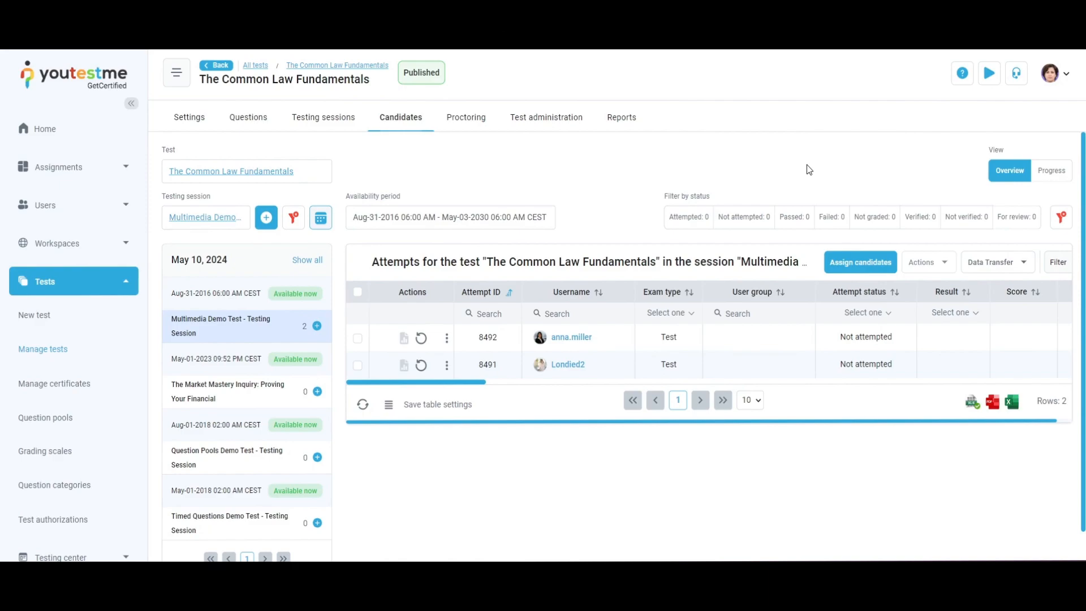
click(1050, 170)
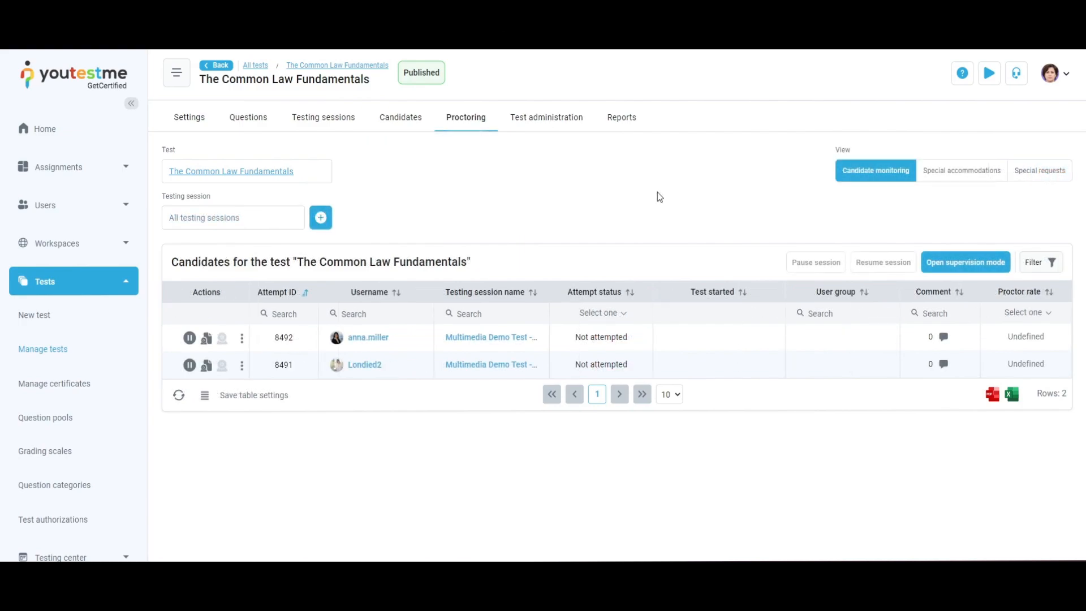
Check the test's proctoring special accommodations and special requests views
click(955, 171)
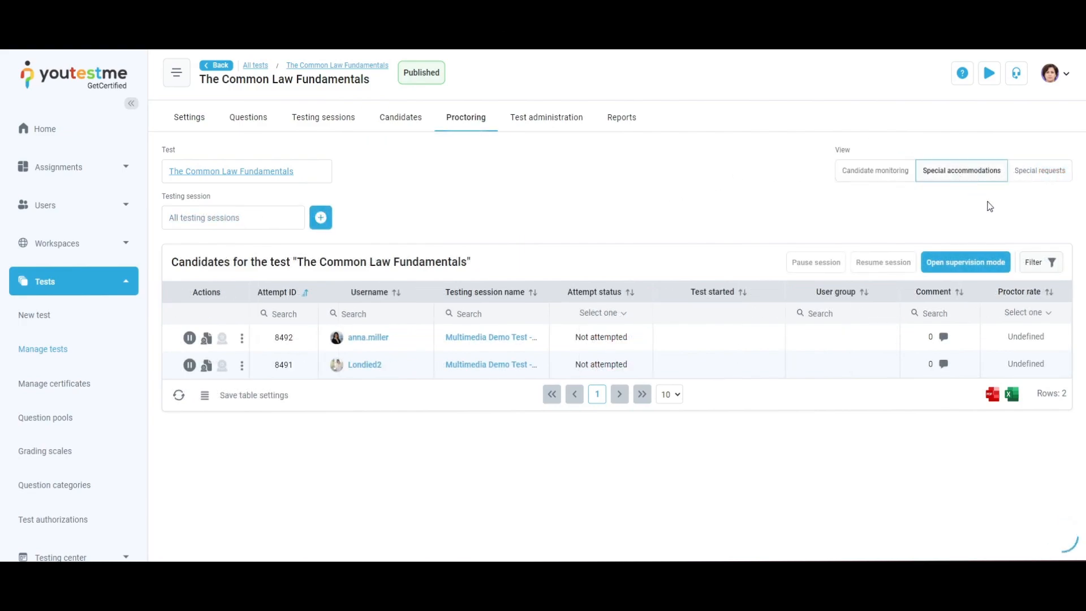
click(1042, 172)
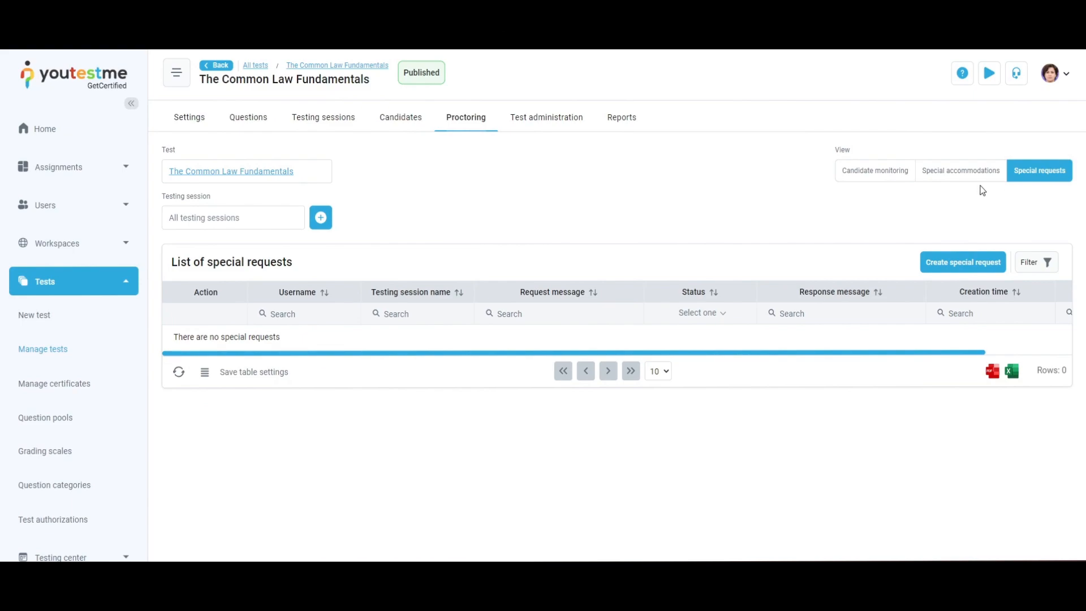
Open the test administration managers and authorizations sections
click(581, 119)
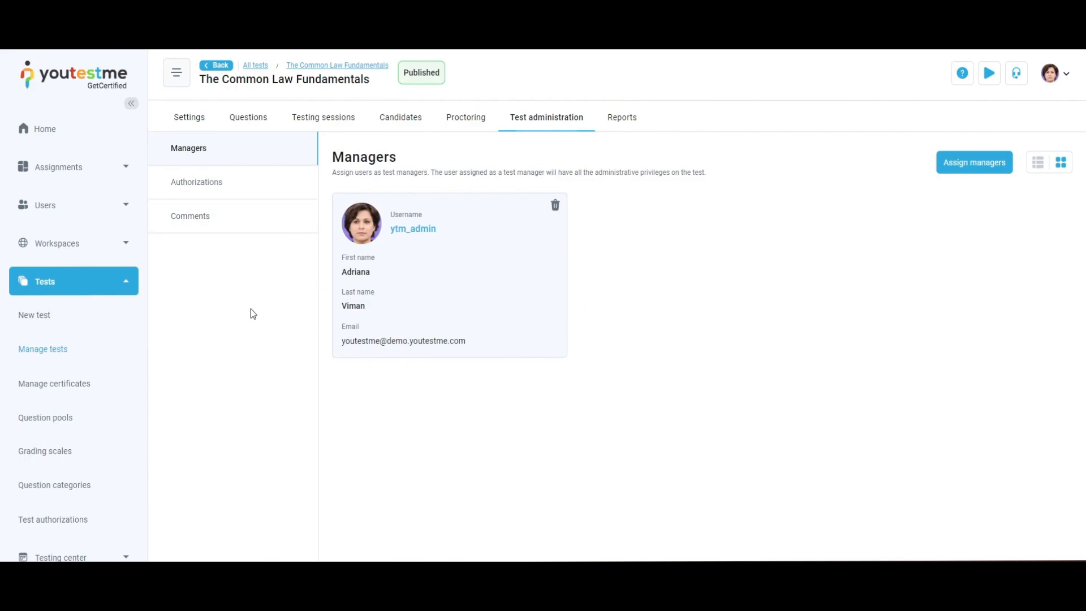
click(273, 192)
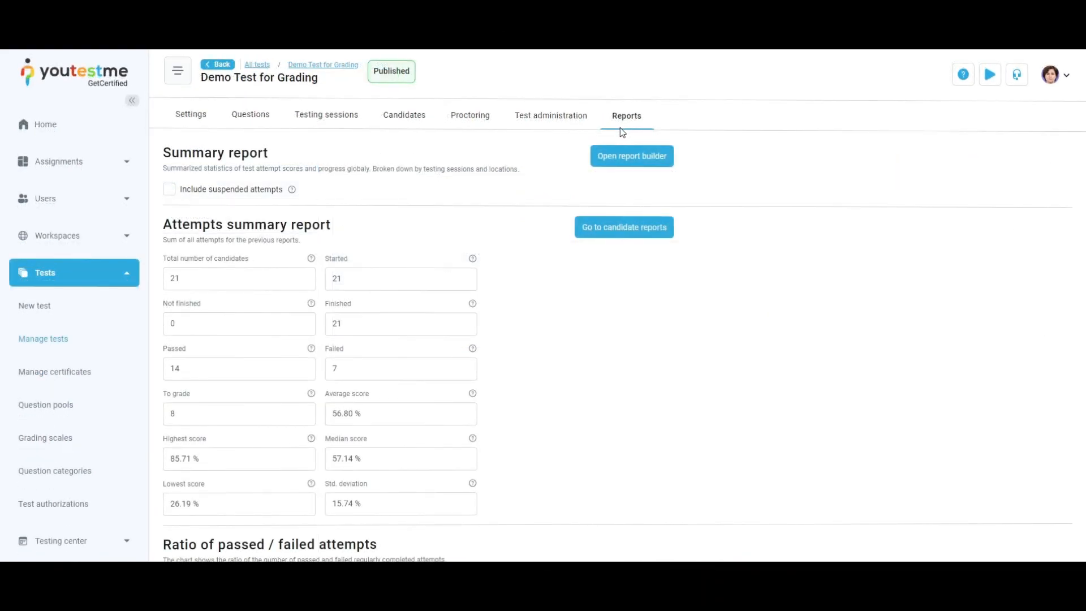
Scroll through the test's summary report, pass/fail ratio, score distribution and session statistics
scroll(543, 258, down, 7)
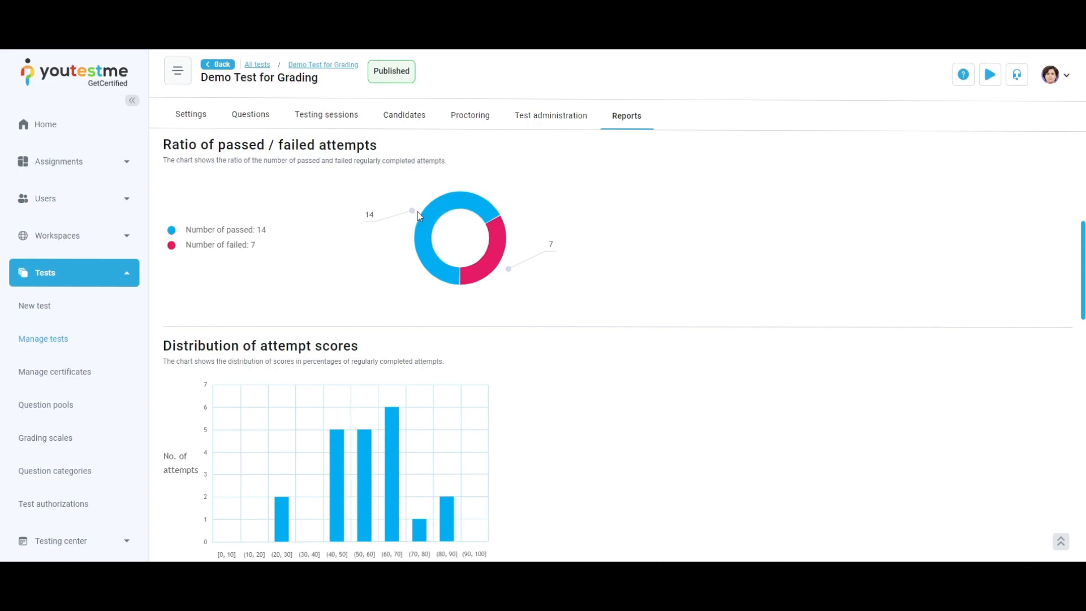
scroll(544, 338, down, 3)
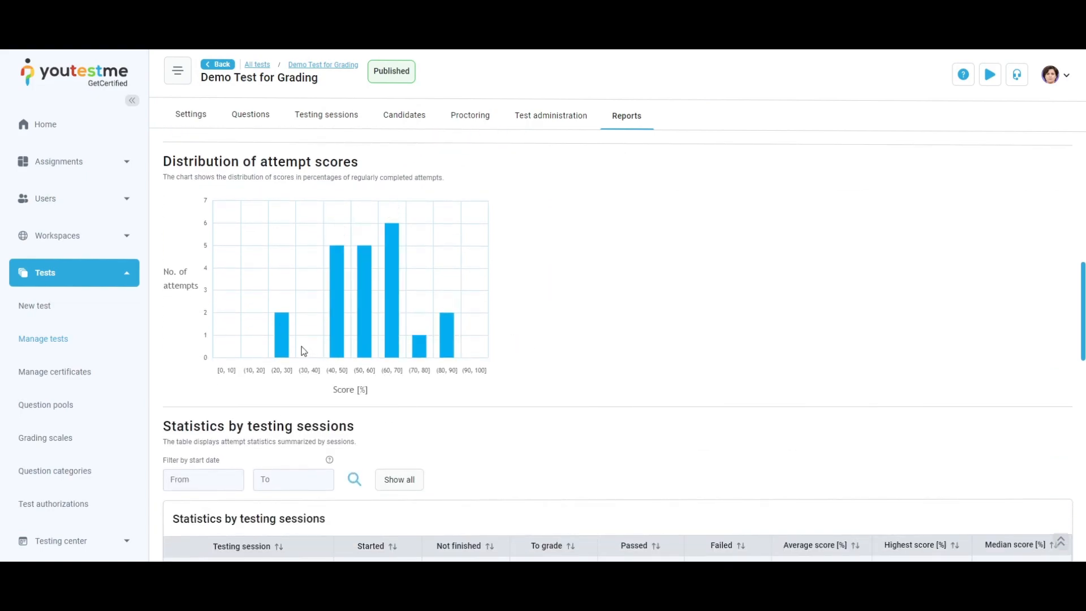
scroll(541, 345, down, 6)
scroll(557, 348, down, 8)
scroll(557, 348, up, 15)
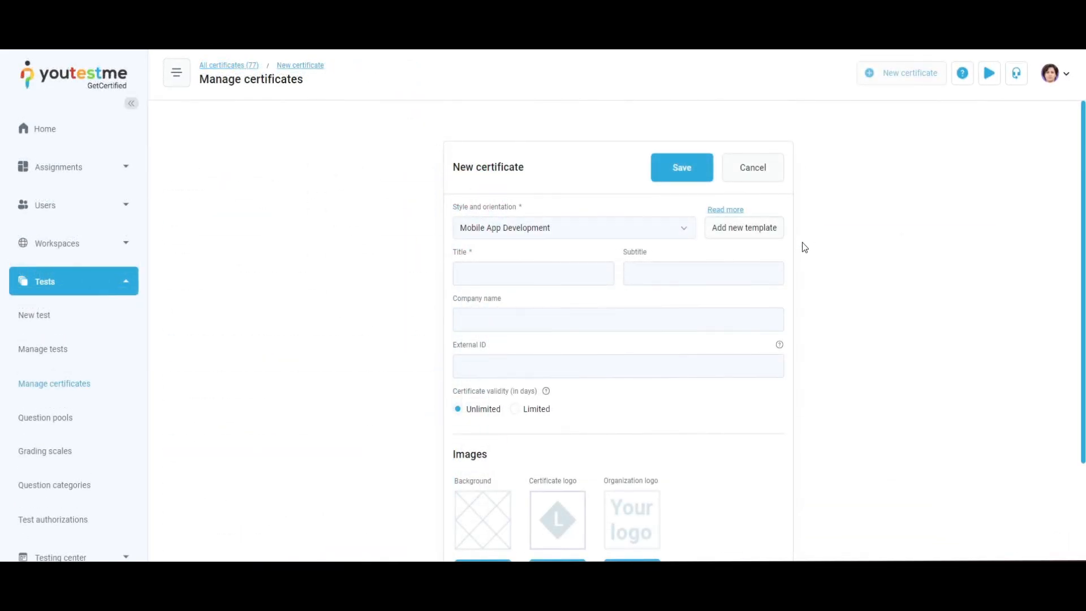
Preview the add-new-template certificate dialog, cancel it, and read the custom certificate templates help article
click(771, 234)
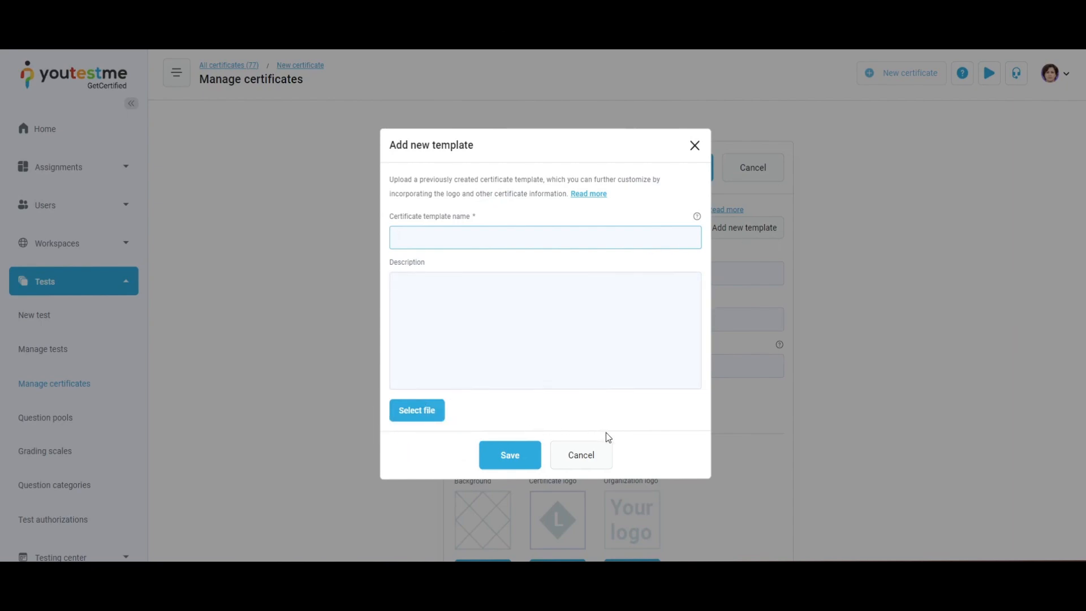
click(596, 451)
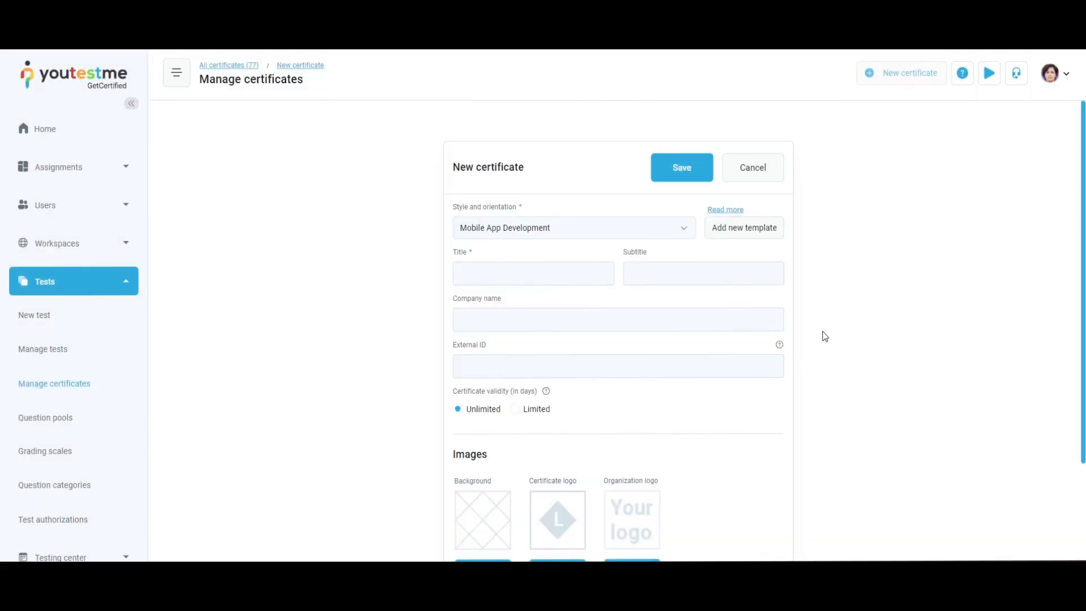
click(722, 211)
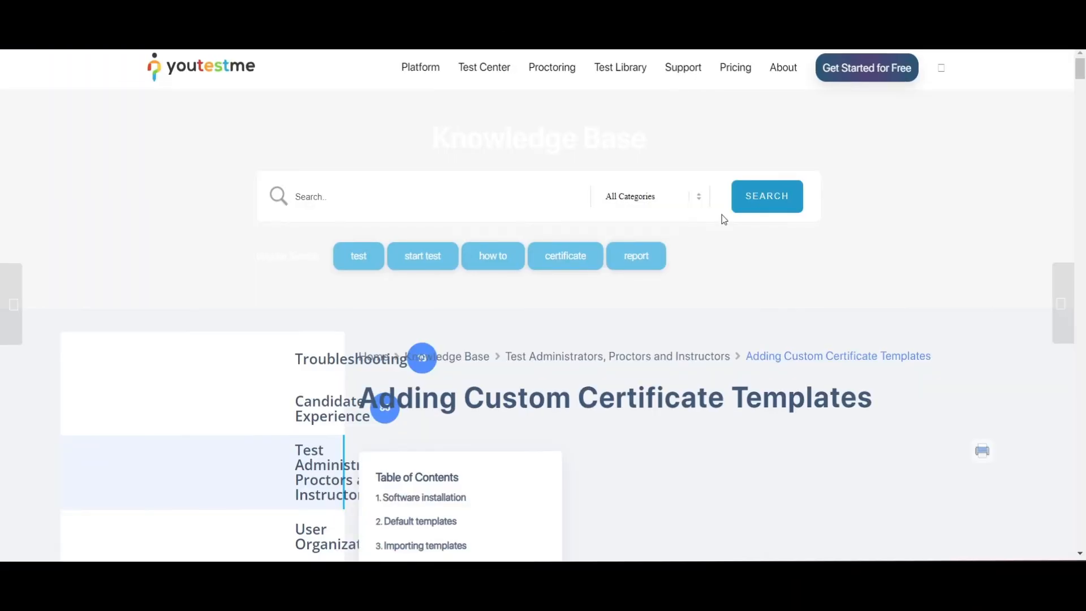
scroll(718, 426, down, 4)
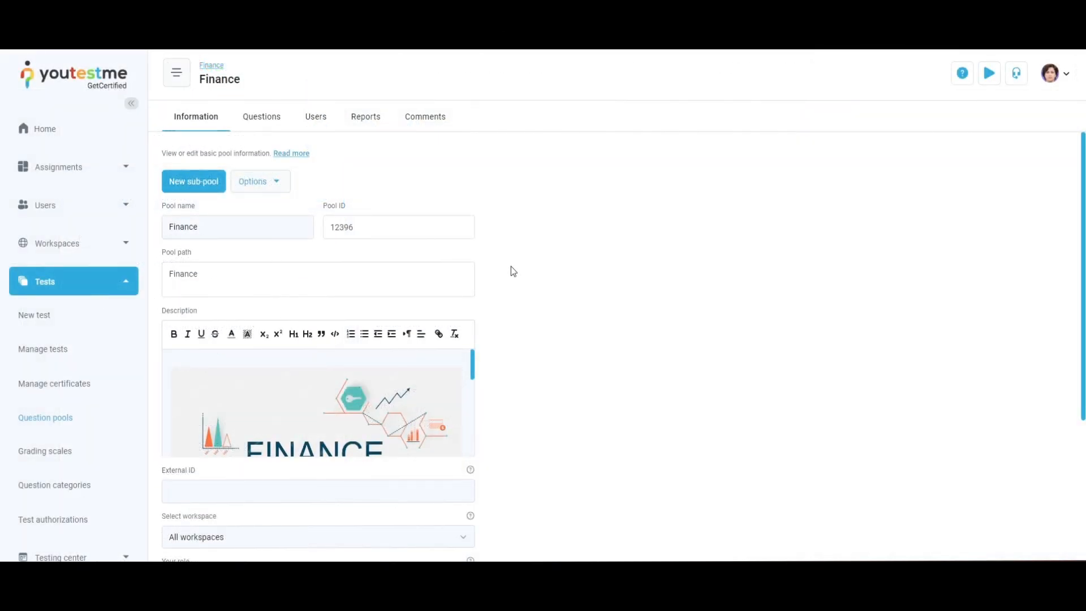
Open and close the Finance question pool's options menu
click(258, 191)
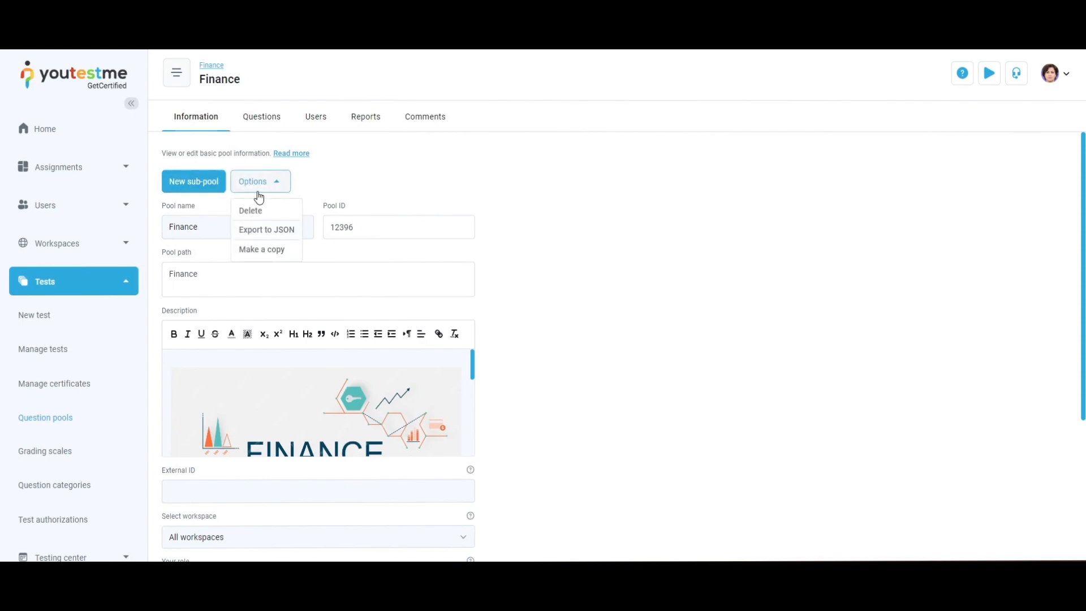
click(356, 192)
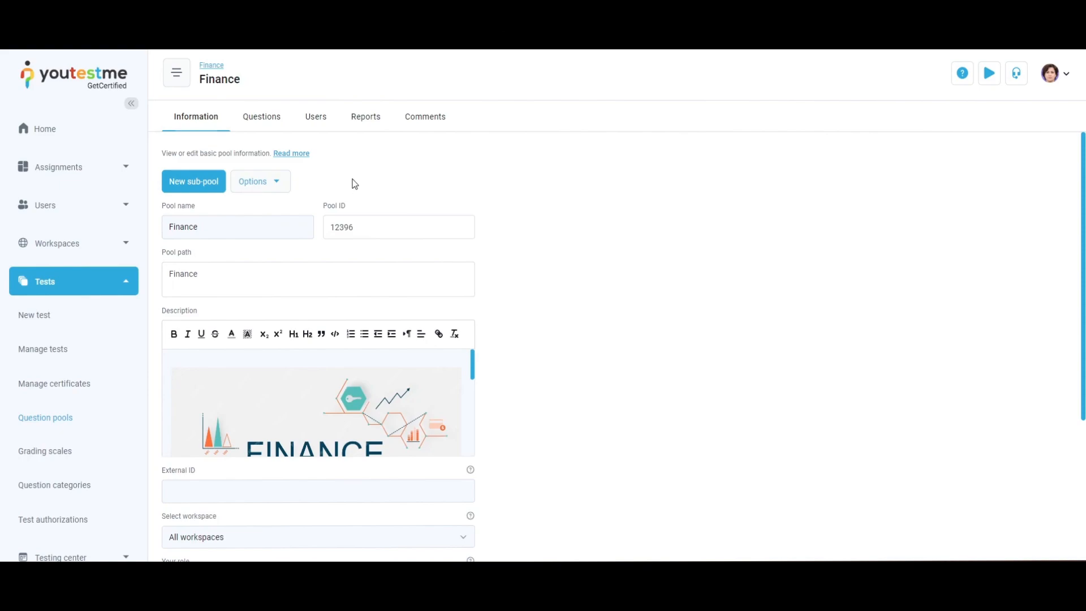
Open a Finance pool question for editing, review its settings and cancel without saving
click(275, 122)
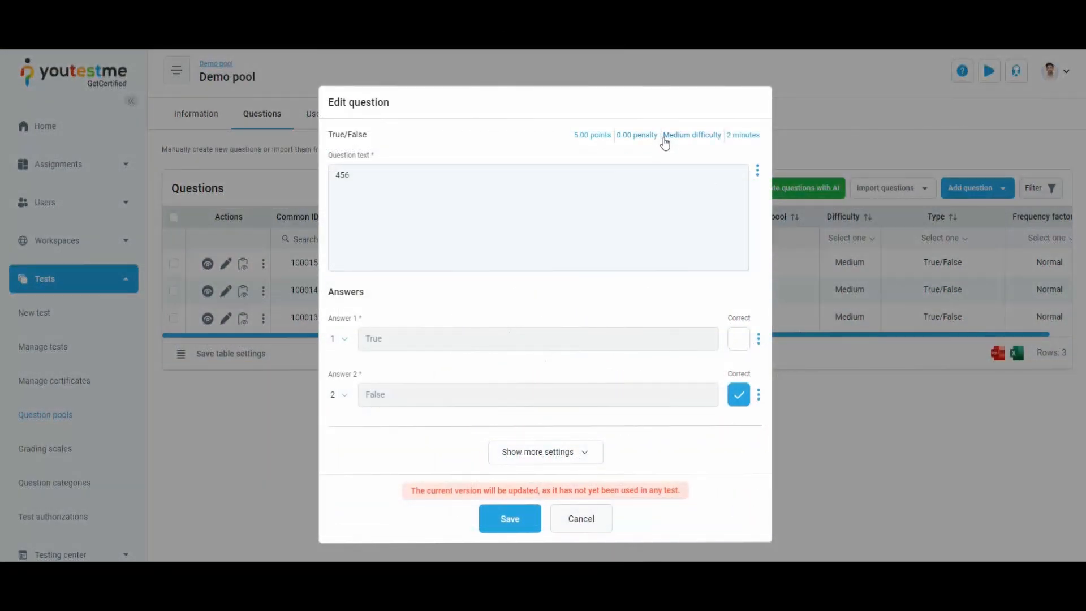
click(665, 144)
click(691, 165)
click(687, 231)
click(527, 509)
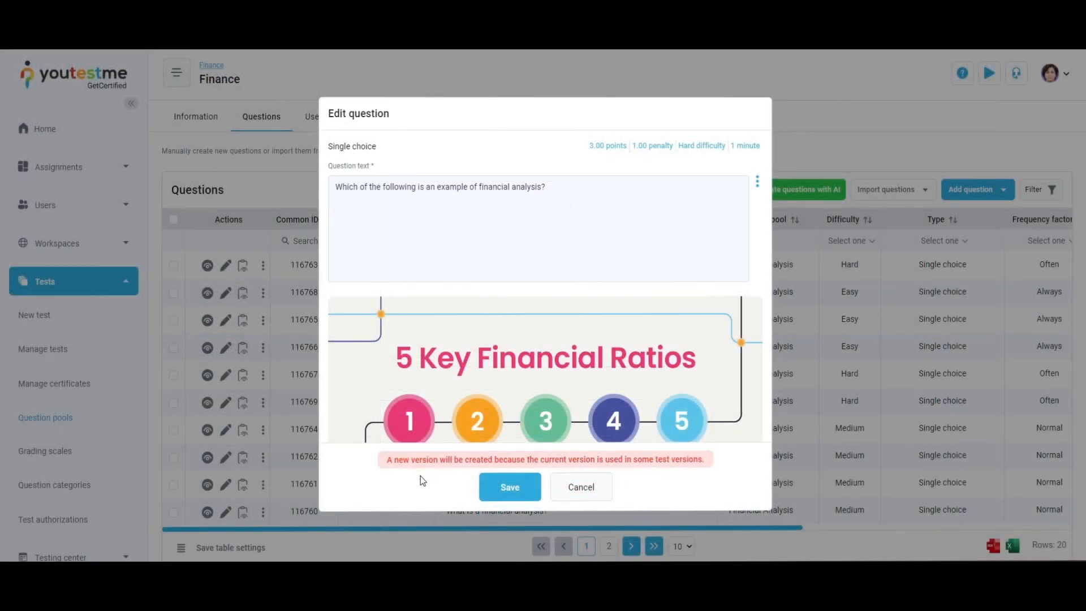
click(575, 487)
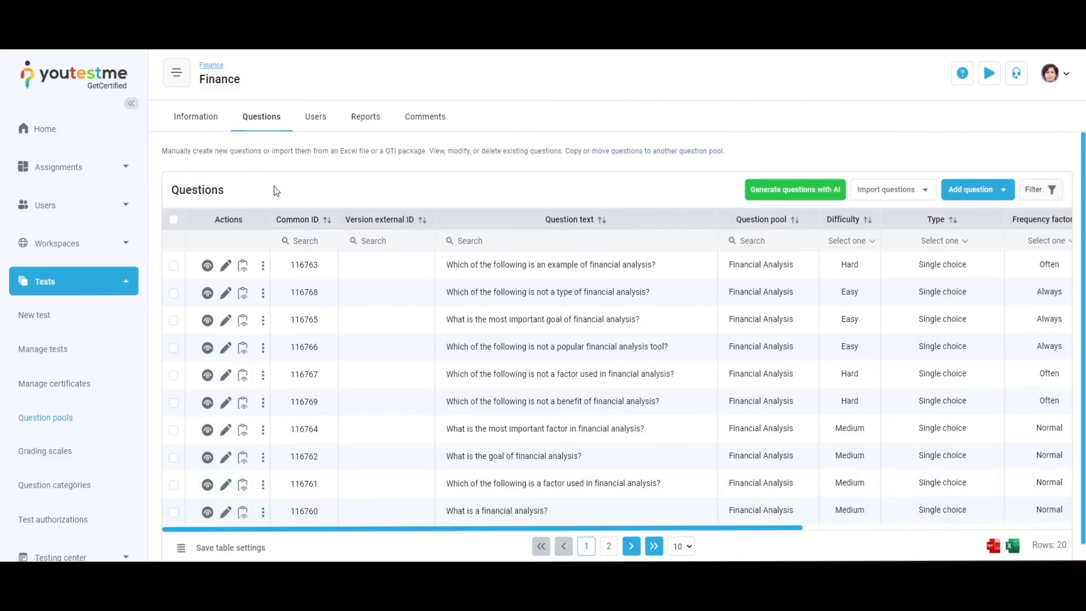
Inspect all versions of the 'not a benefit of financial analysis' question
click(243, 403)
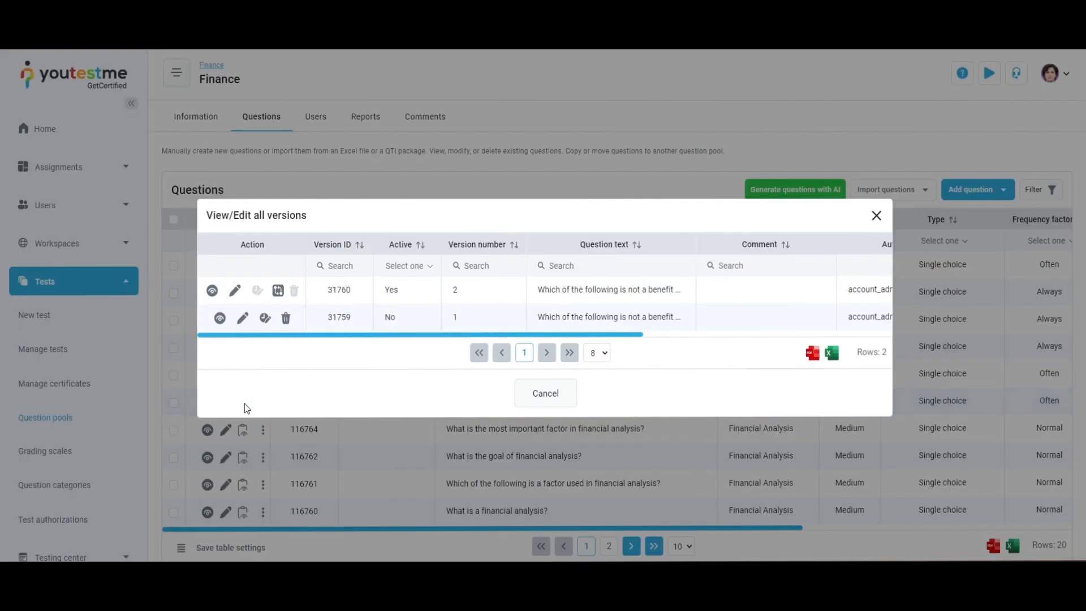
click(265, 318)
click(582, 354)
click(219, 319)
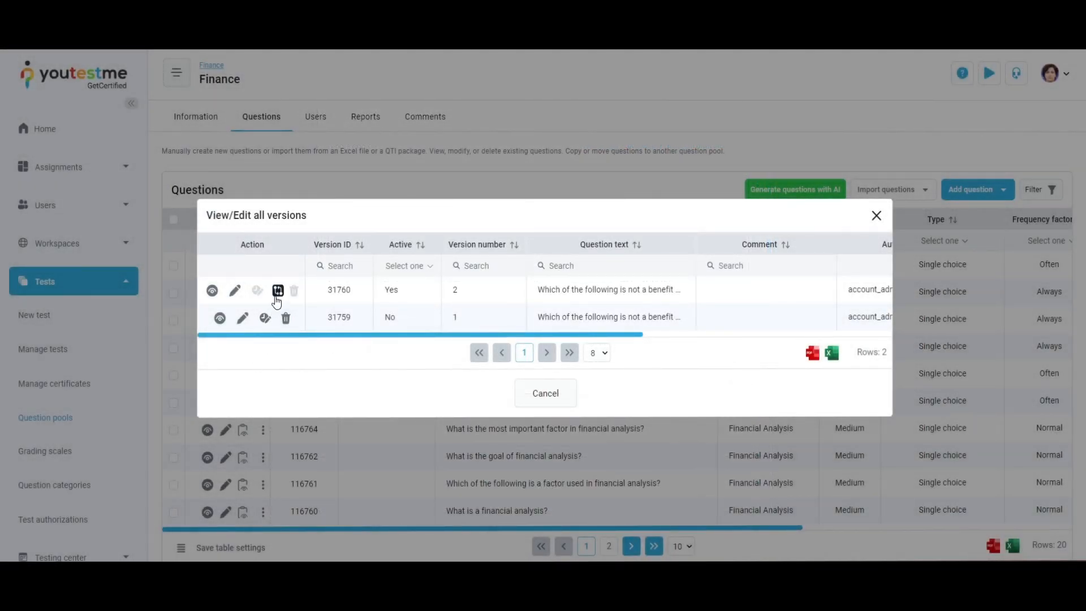
click(277, 292)
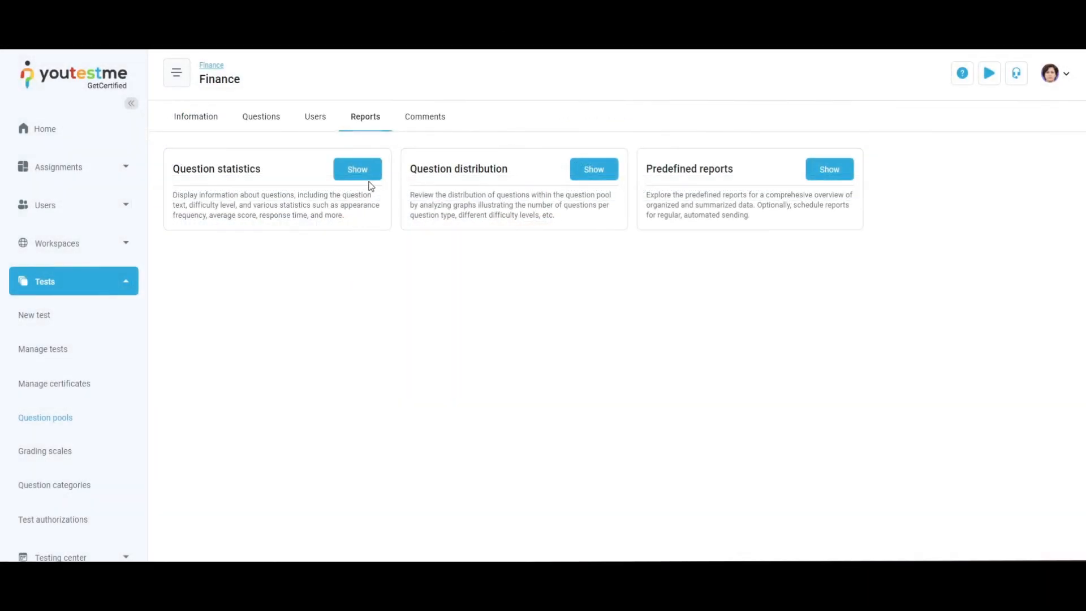
Open the pool's question statistics, question distribution and predefined reports
click(369, 175)
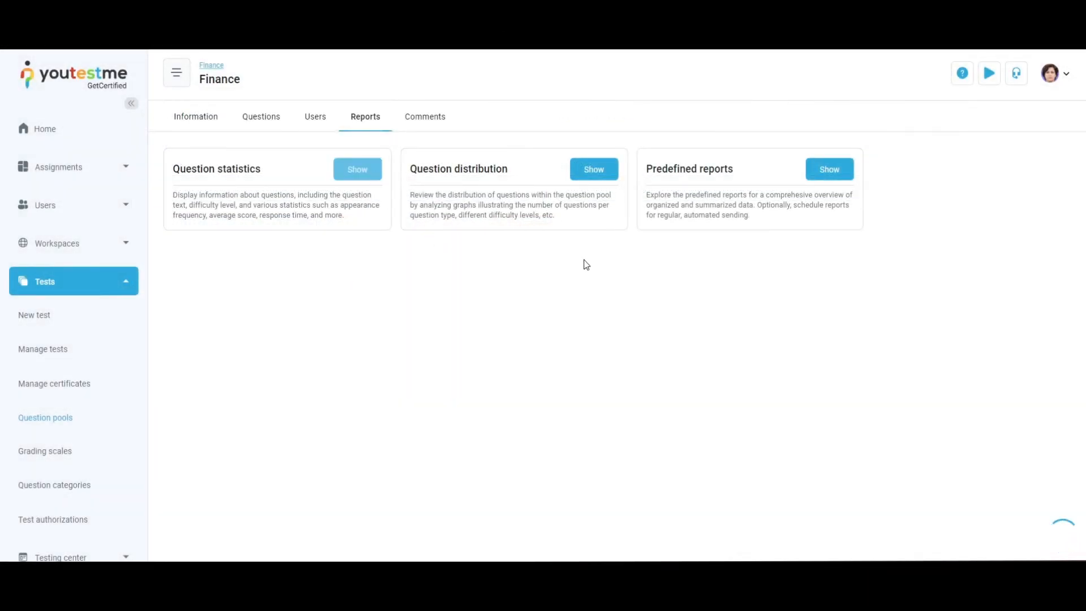
click(604, 174)
click(827, 171)
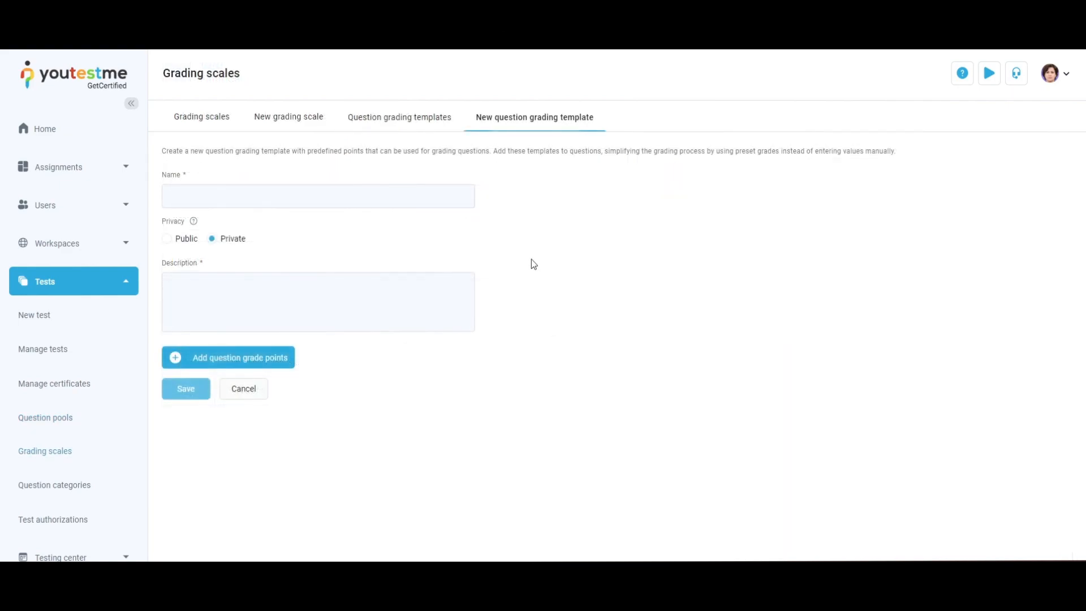
Create a Public question grading template named New Grading Scale with description 'A new grading scale.'
click(436, 195)
text(New Grading Scale)
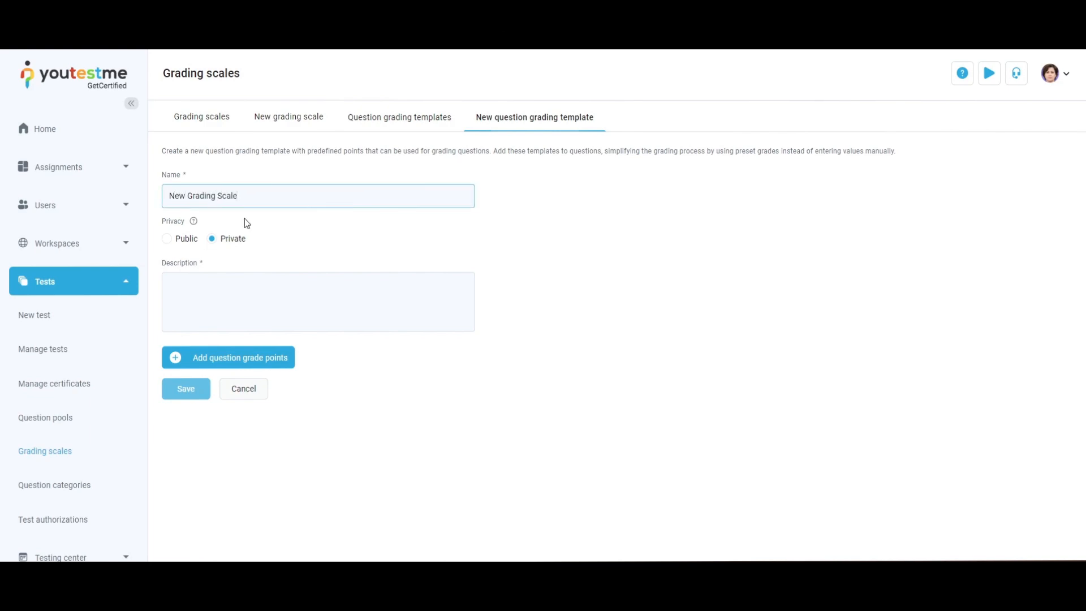
click(166, 244)
click(422, 312)
text(A)
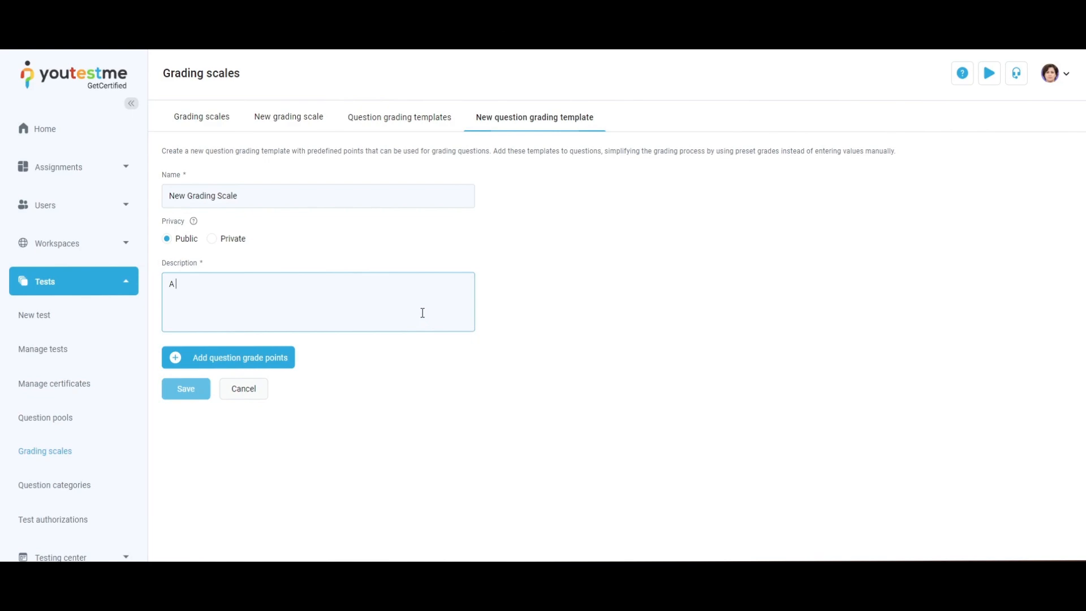
text( new grading scale.)
Add question grade points of 100, 50 and 20 to the template and save it
click(281, 362)
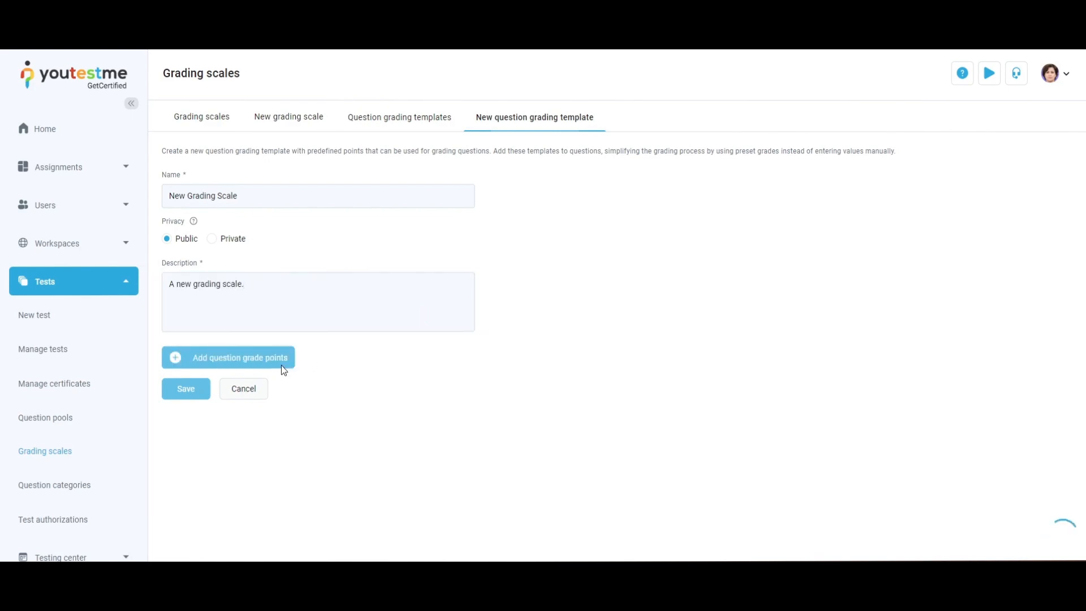
click(355, 408)
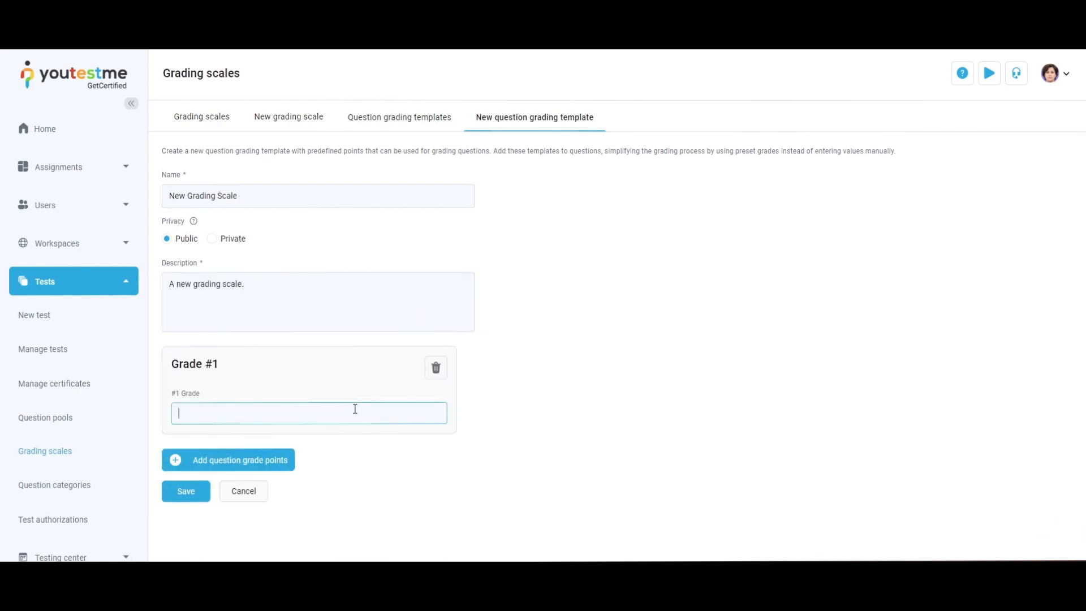
text(100)
click(285, 460)
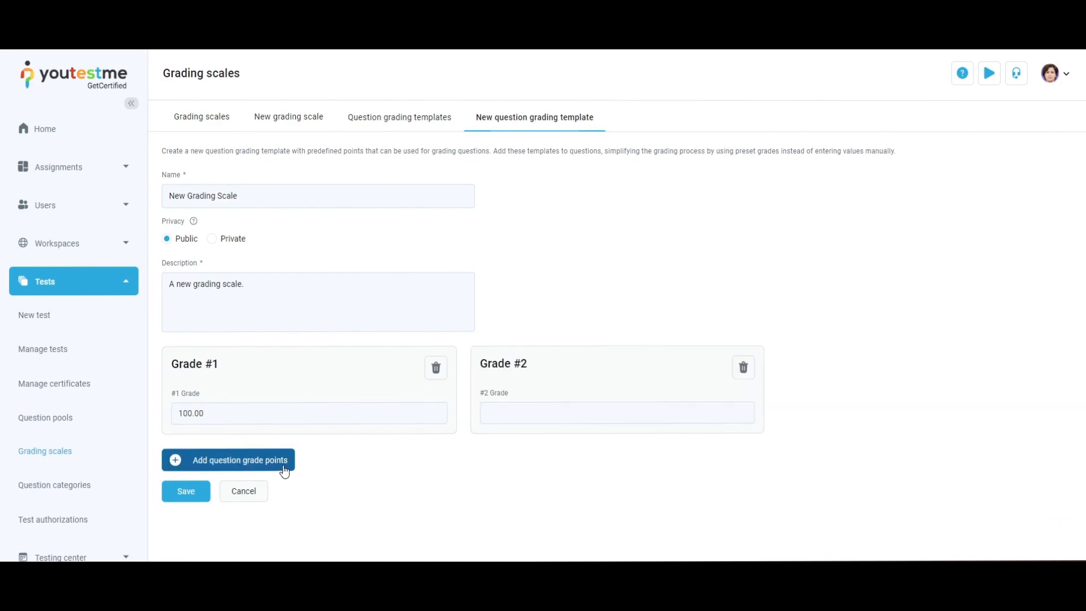
click(607, 413)
text(50)
click(282, 460)
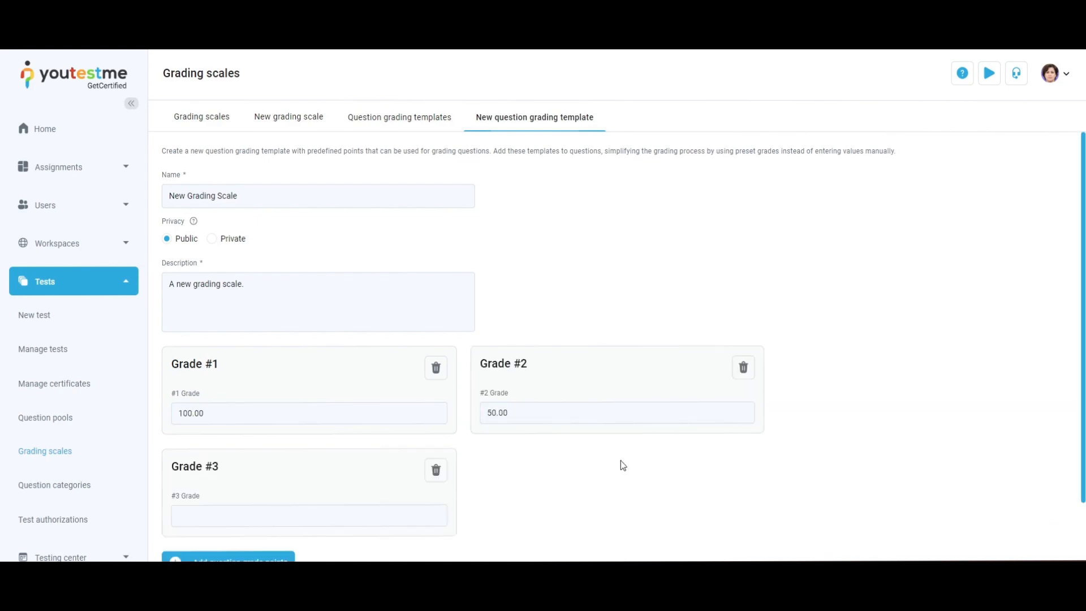
click(357, 520)
text(30)
scroll(356, 520, down, 2)
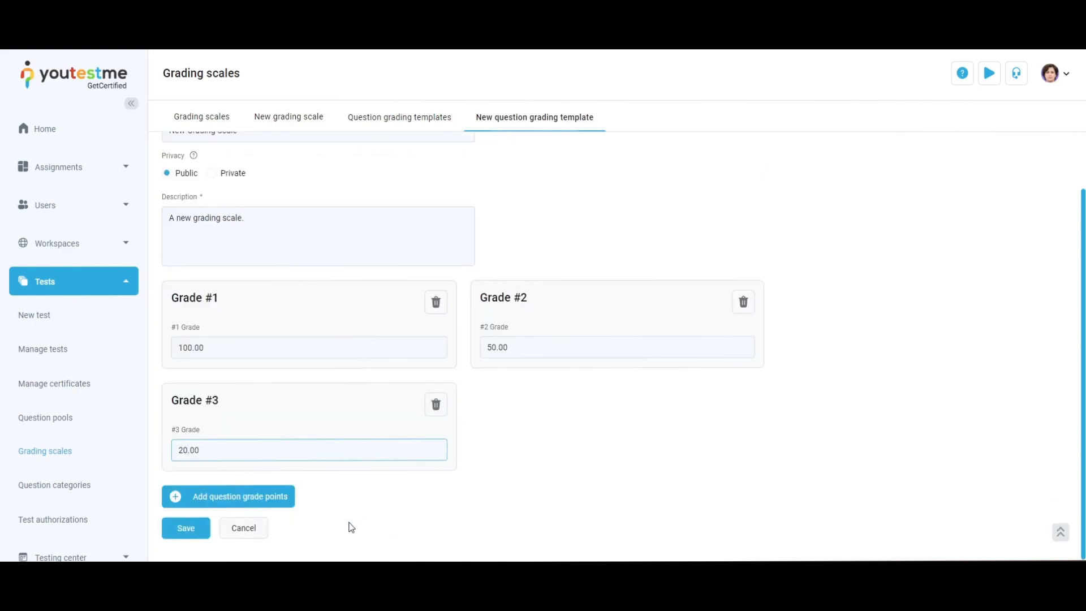
click(184, 525)
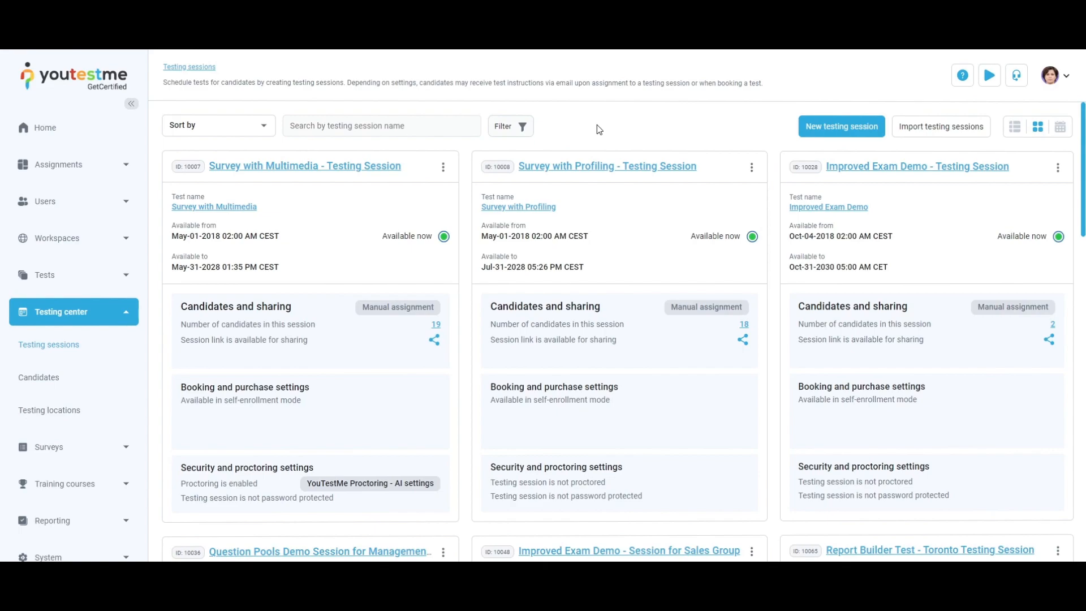
Open the testing sessions filter options and close them
click(525, 128)
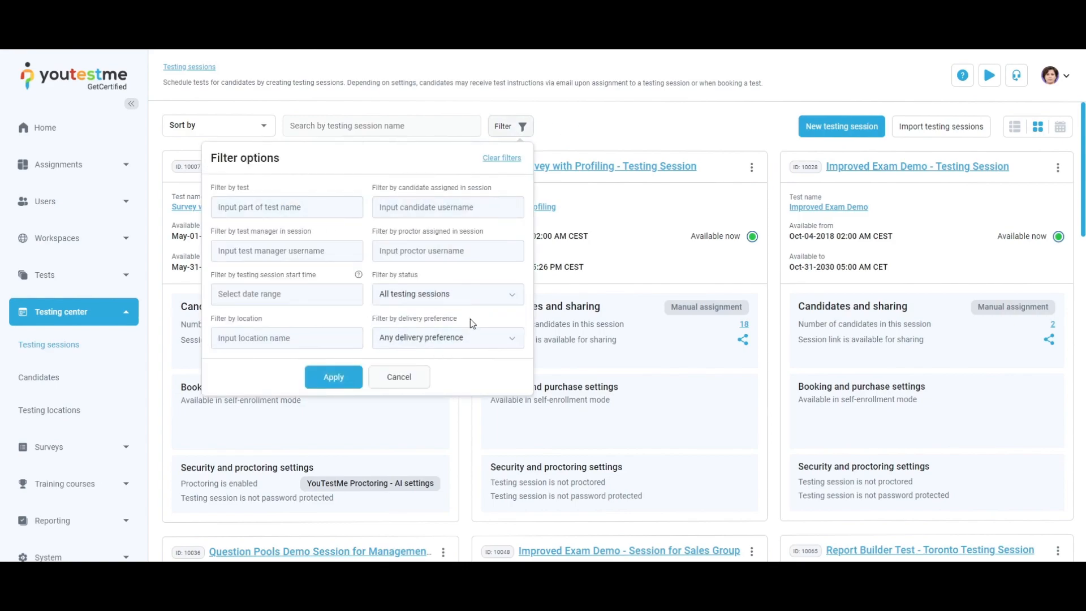
click(513, 117)
Open a new testing session form and review its fields
click(821, 130)
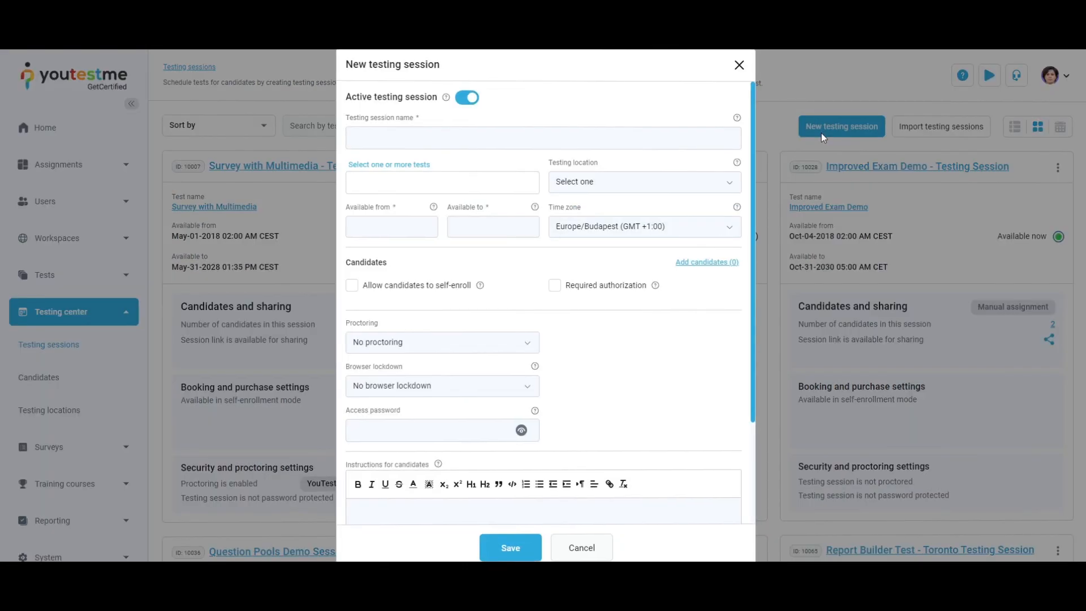
click(467, 182)
click(270, 294)
click(270, 347)
click(536, 469)
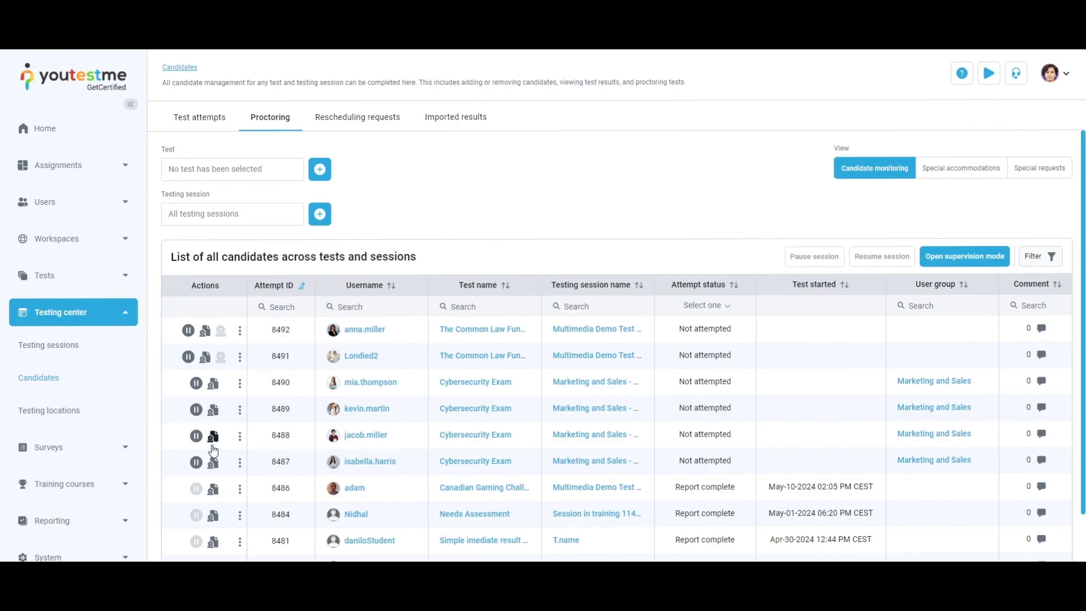
Switch the candidates proctoring list to the special accommodations and special requests views
click(925, 161)
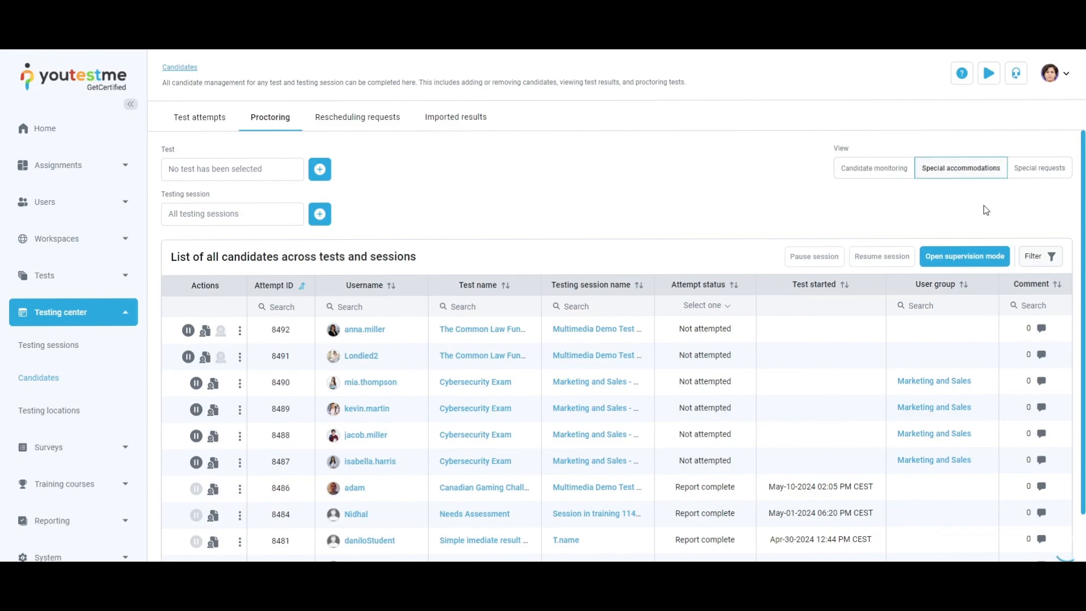
click(1042, 168)
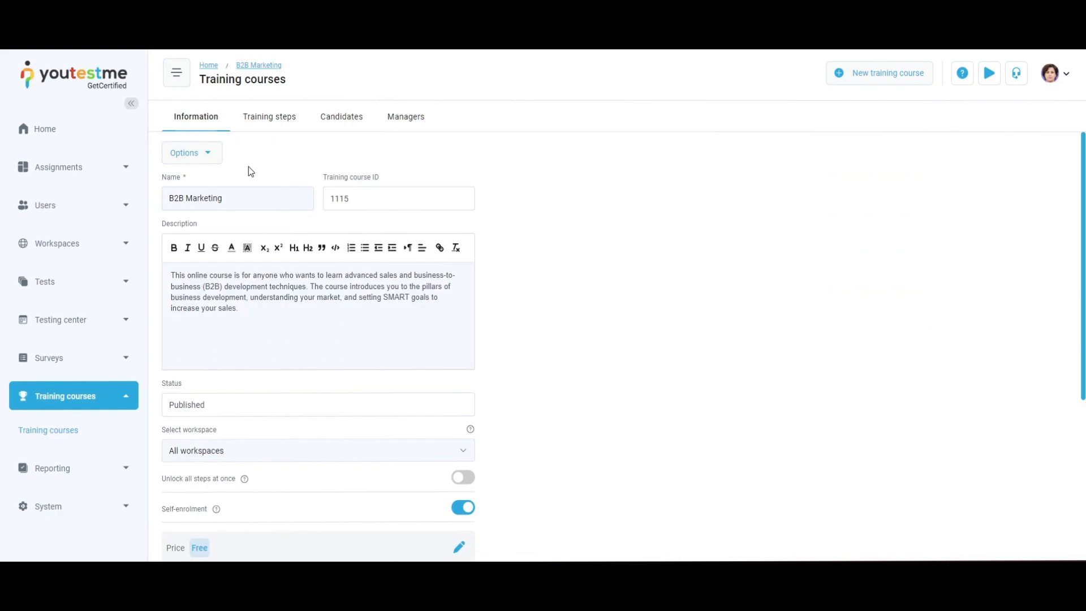
Open the training course's options list and close it again
click(210, 158)
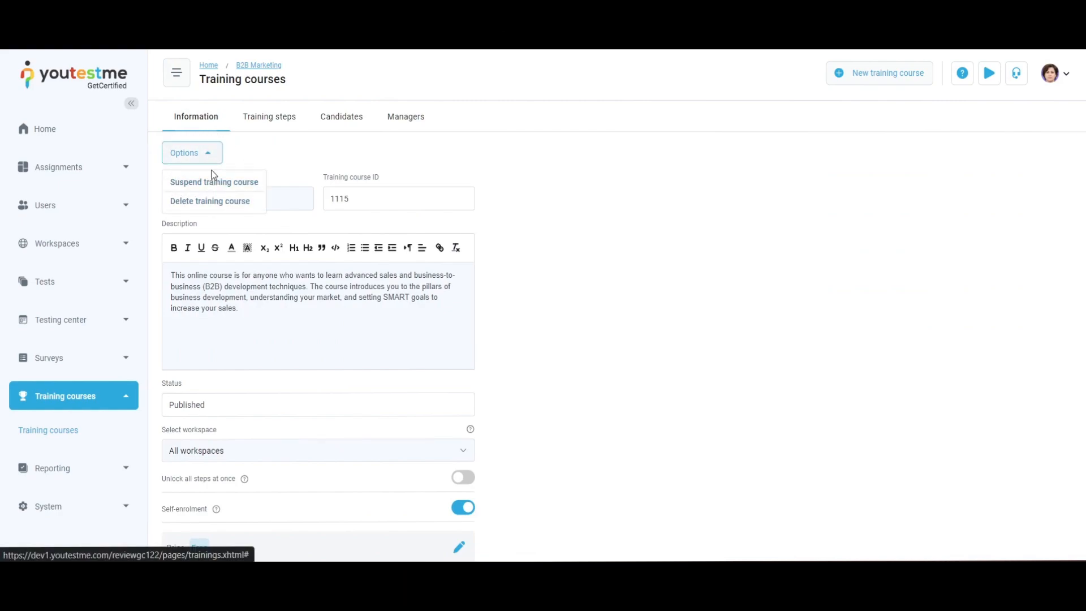
click(243, 165)
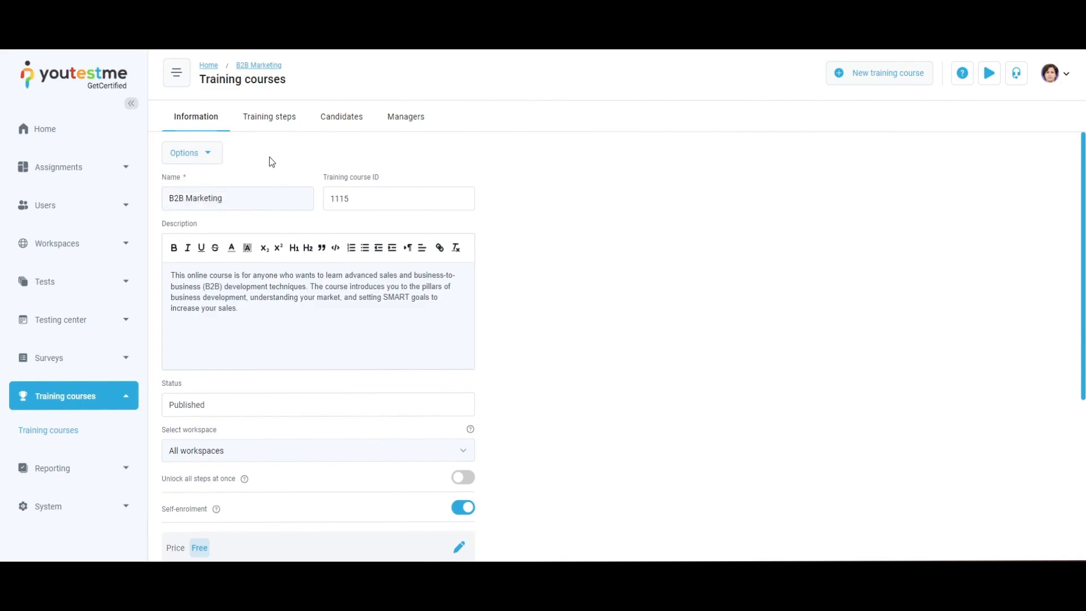
Copy the B2B Marketing training course's direct access link
scroll(493, 341, down, 5)
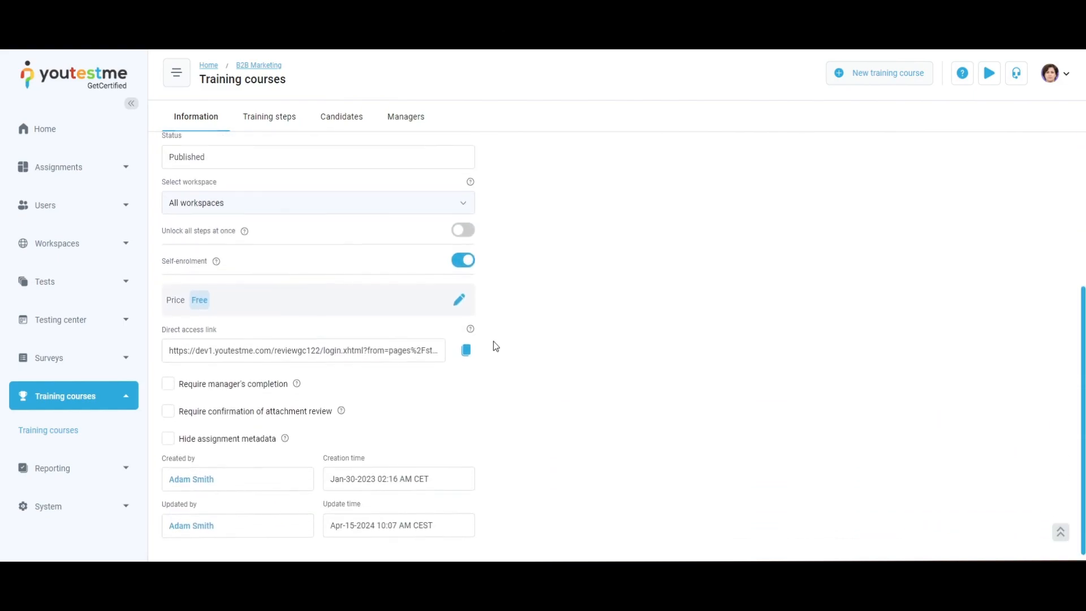
click(466, 350)
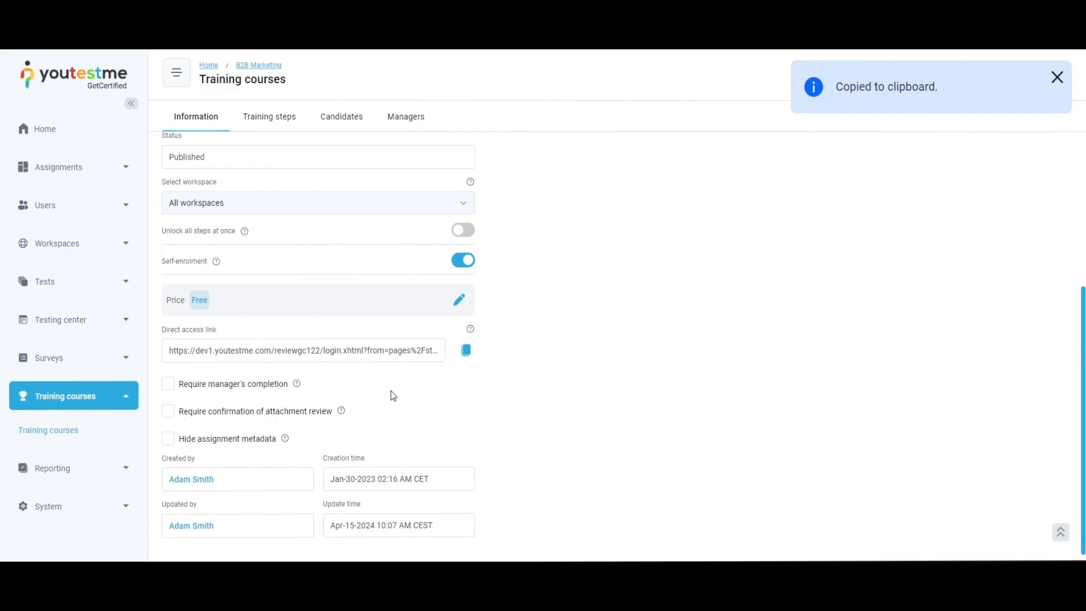
click(169, 413)
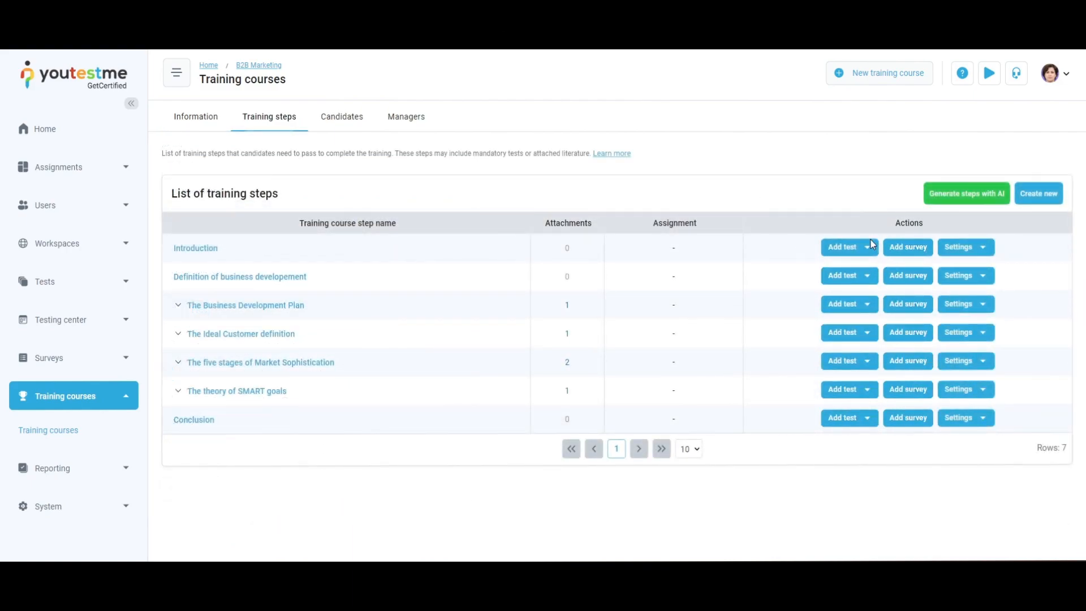
Open the attachments library import for the 'Definition of business developement' step and close it
click(983, 277)
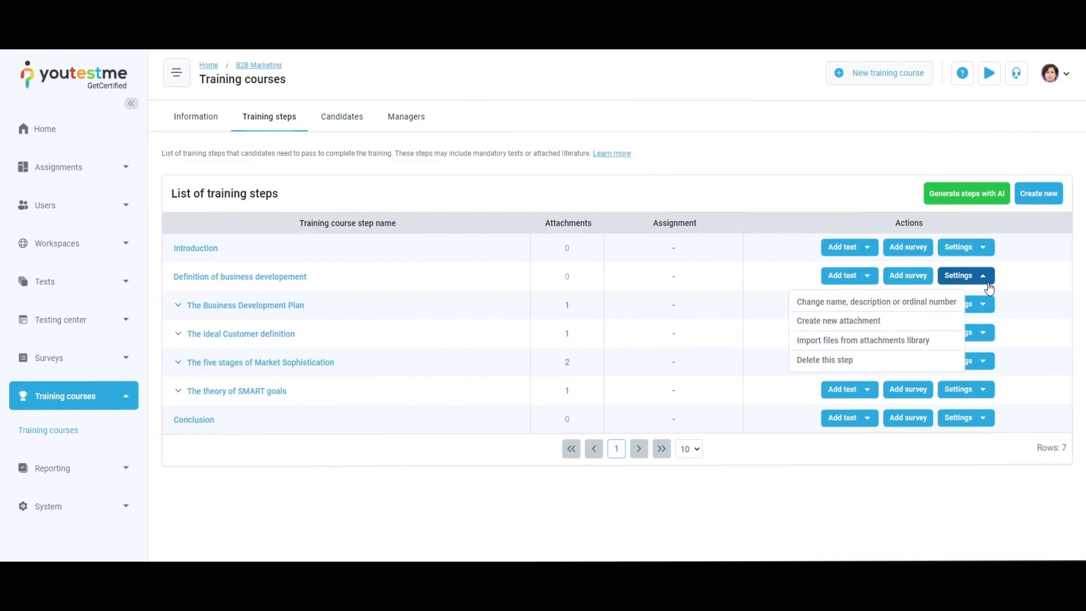
click(862, 340)
click(270, 338)
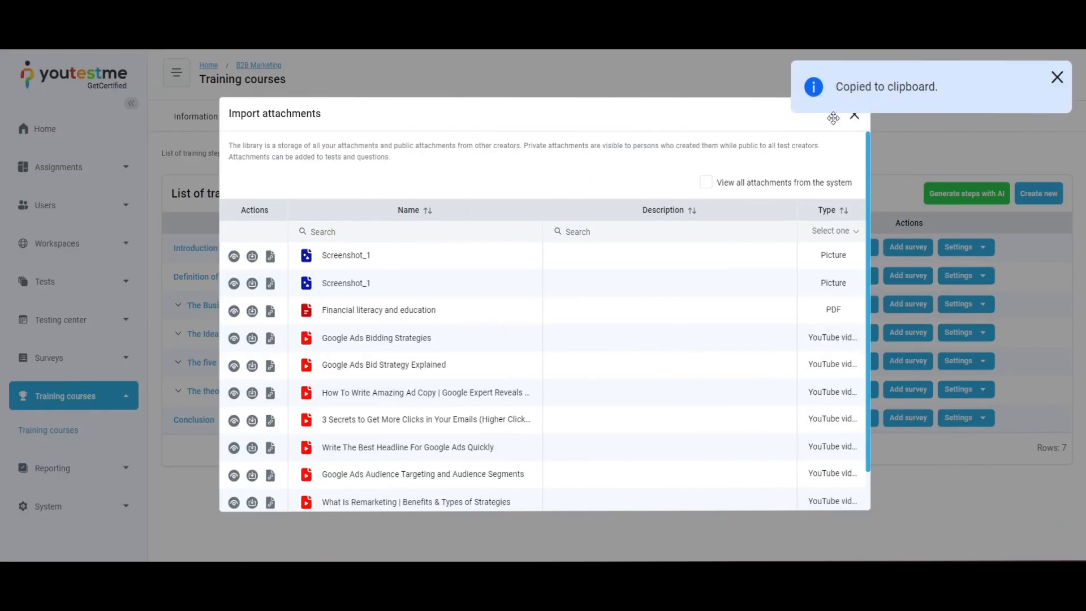
click(853, 114)
Insert an iframe into 'The Business Development Plan' step content and paste the copied link as its URL
click(295, 308)
click(638, 351)
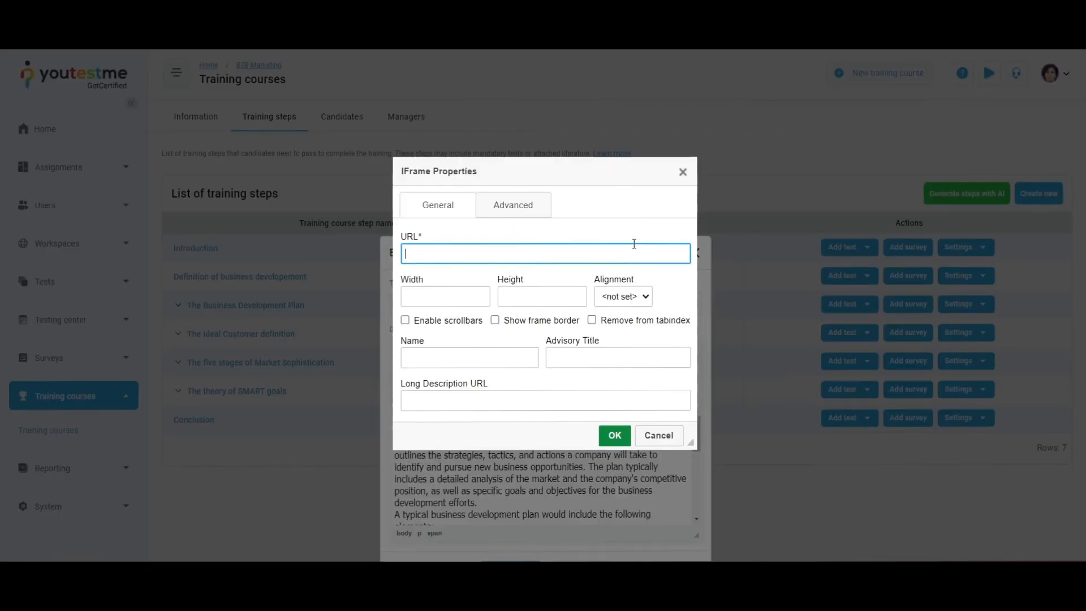
key(ctrl+v)
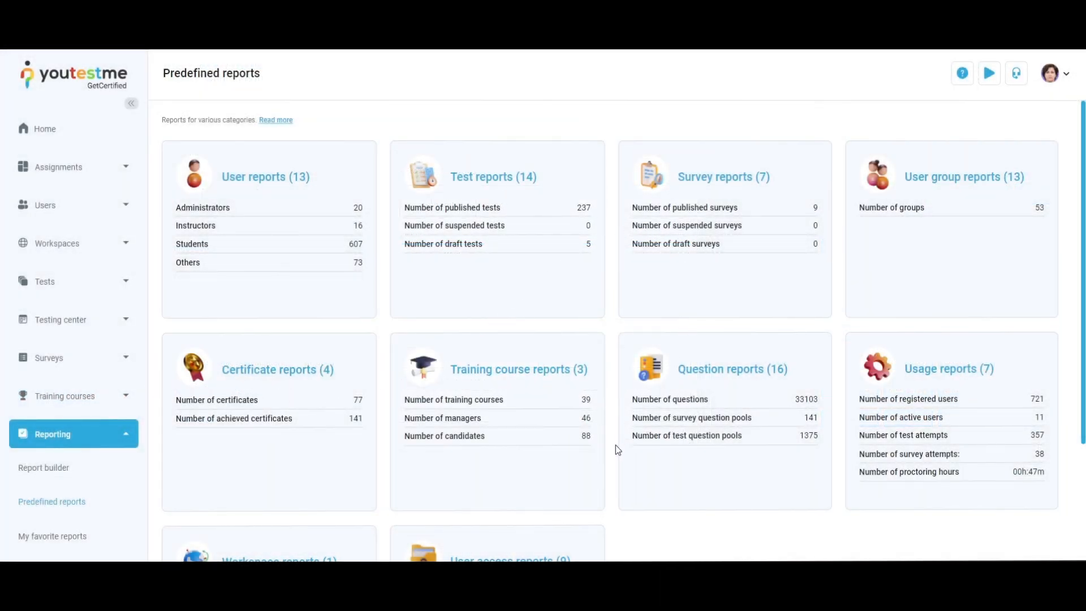
Browse the predefined reports categories
scroll(616, 455, down, 3)
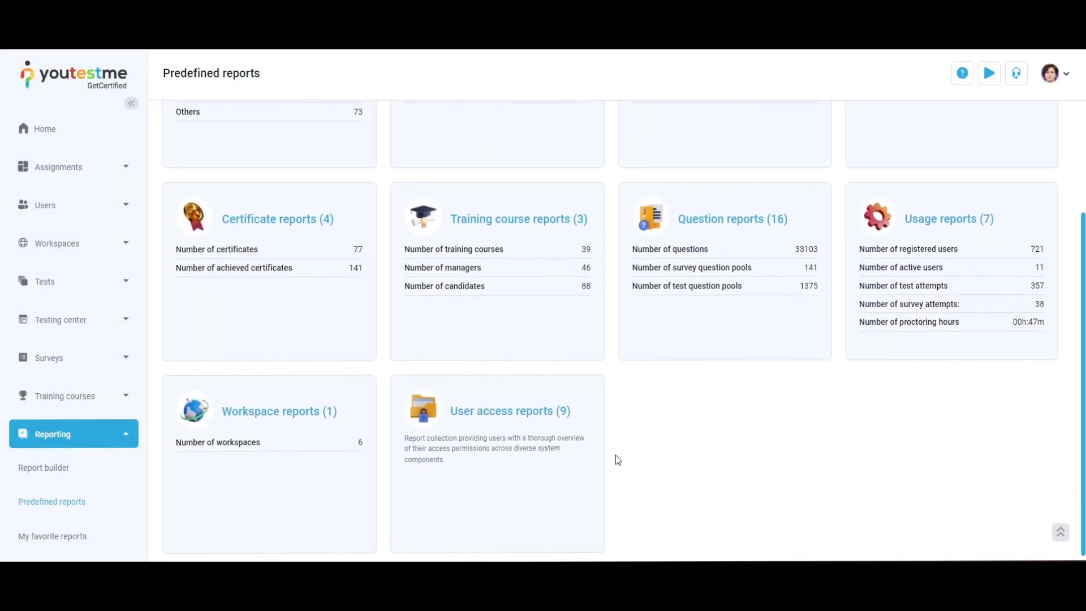
scroll(615, 455, up, 3)
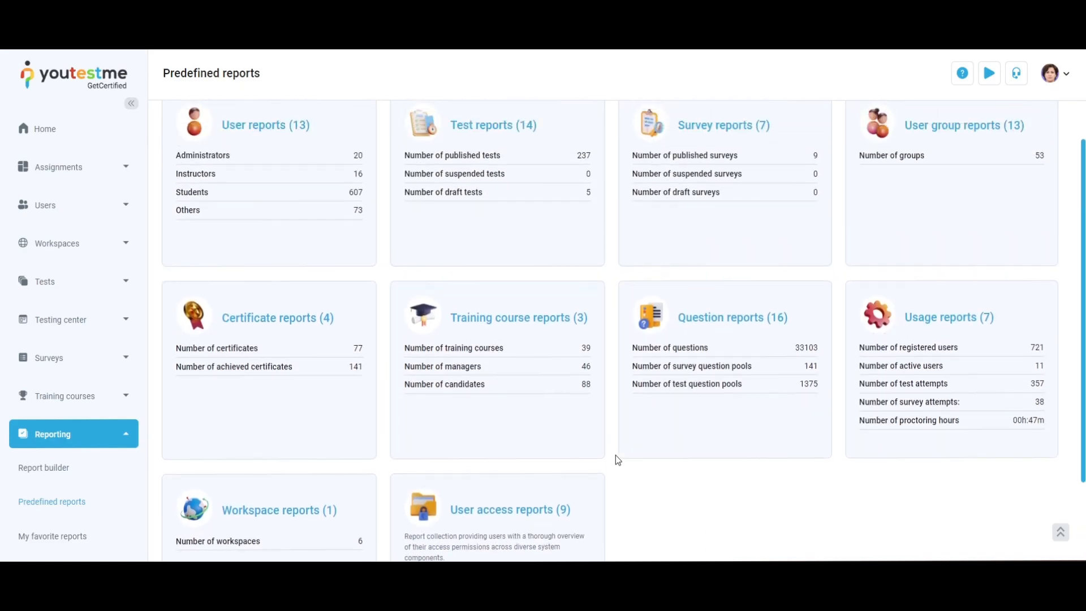